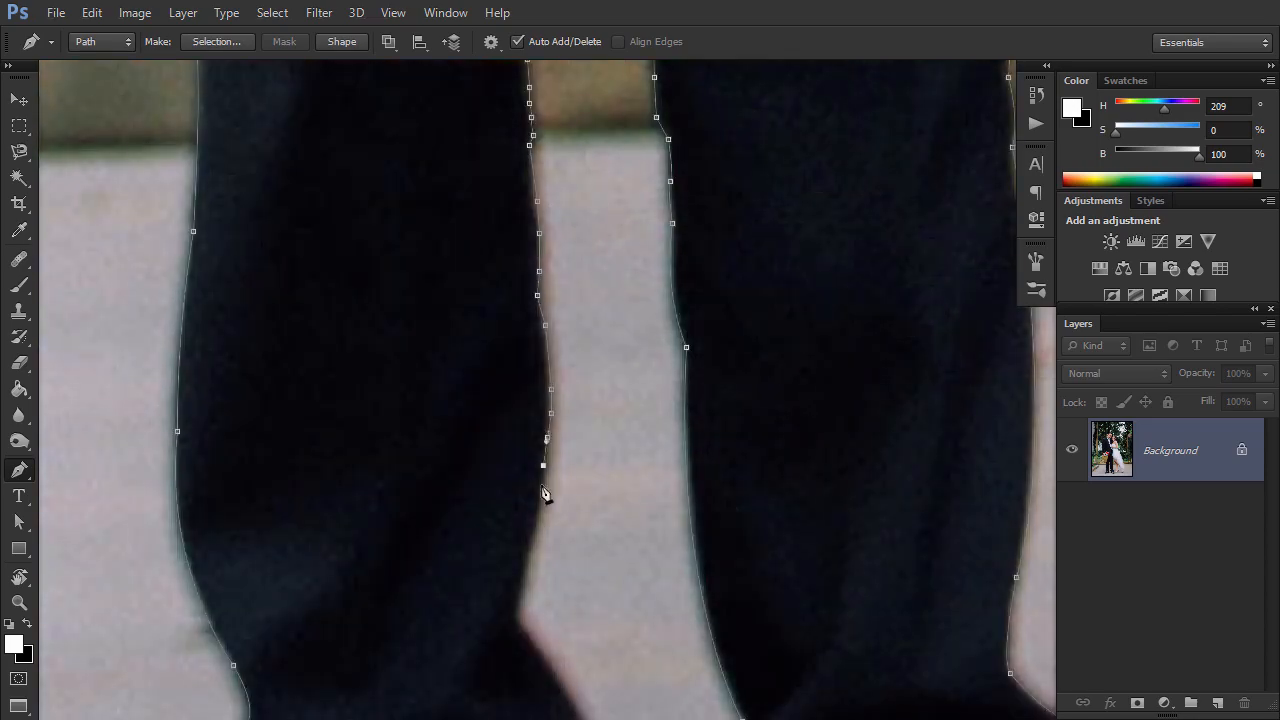
Trace the Pen tool path along the groom's trouser leg and around his shoe to finish outlining the couple
scroll(543, 491, "down", 5)
left_click(611, 622)
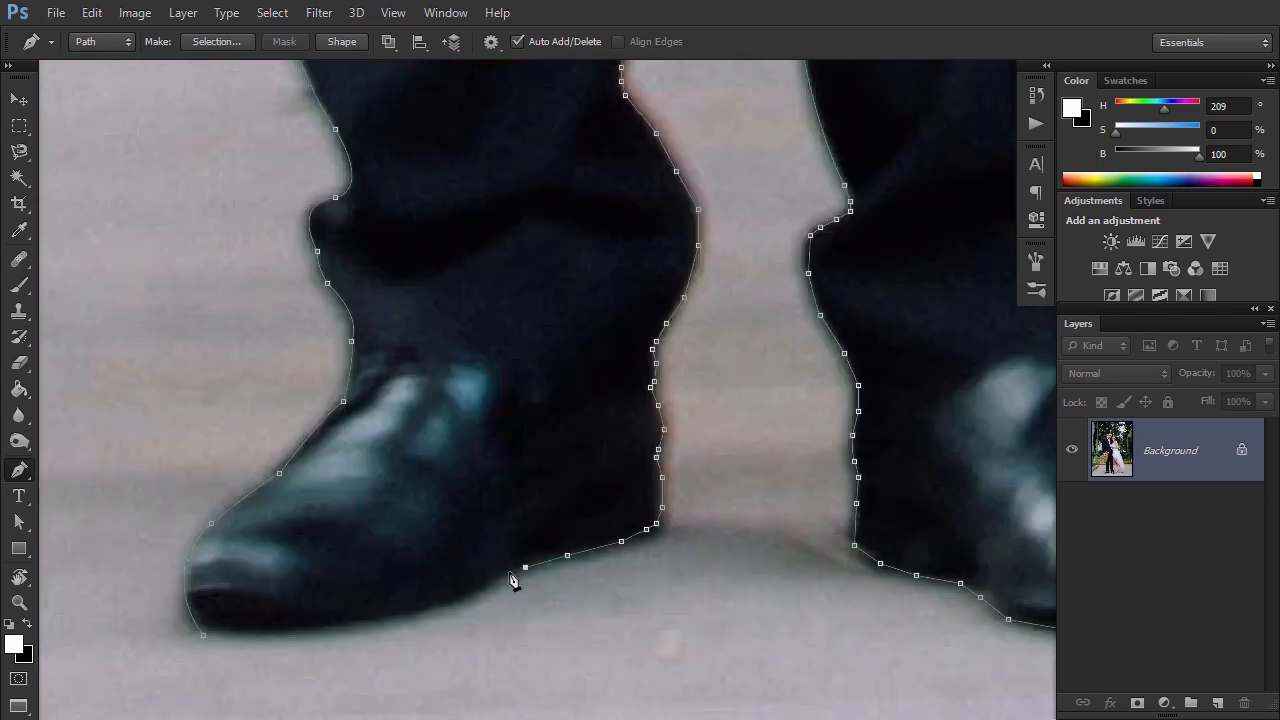
left_click(214, 634)
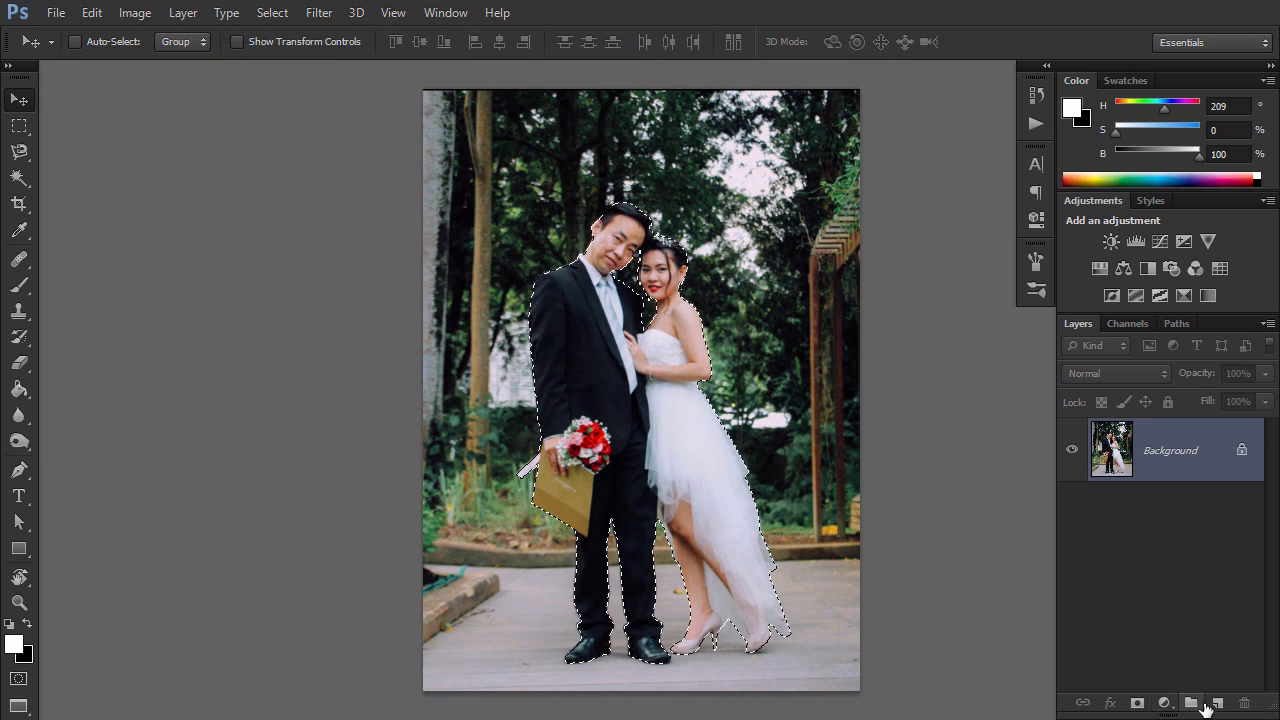
Fill the couple selection with black on a new layer and deselect it
left_click(1217, 703)
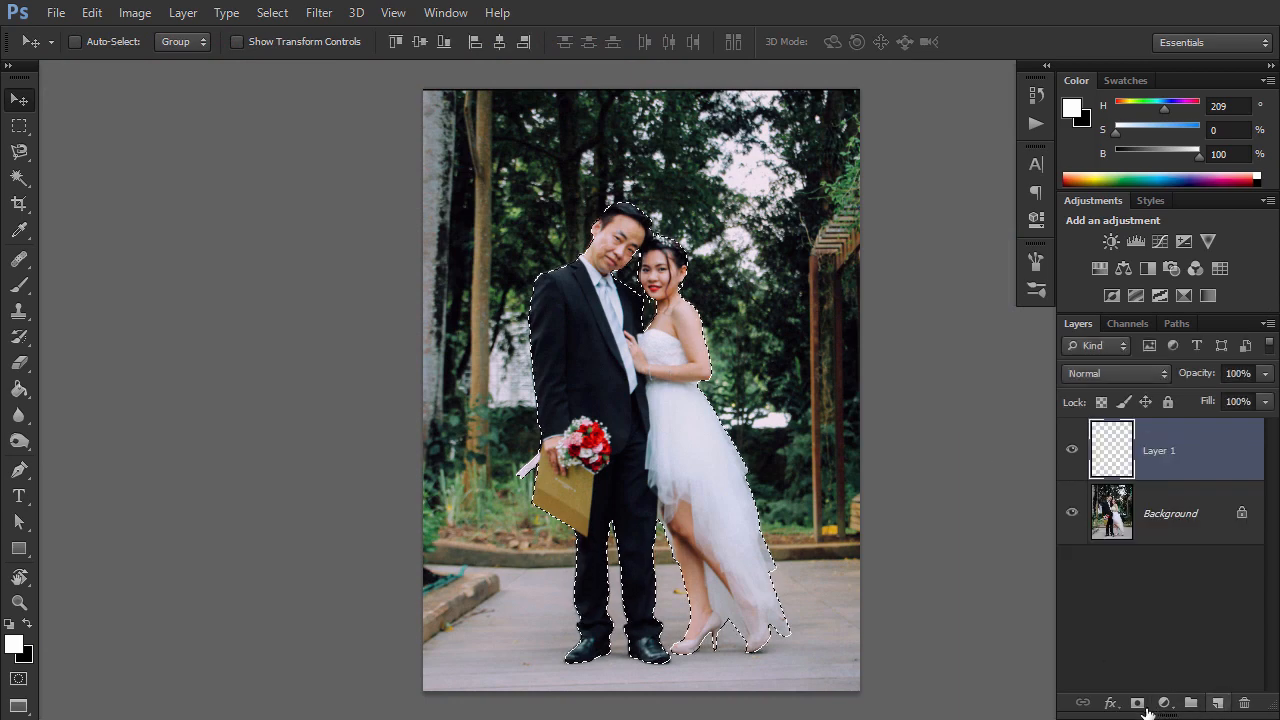
key("d")
key("g")
left_click(706, 453)
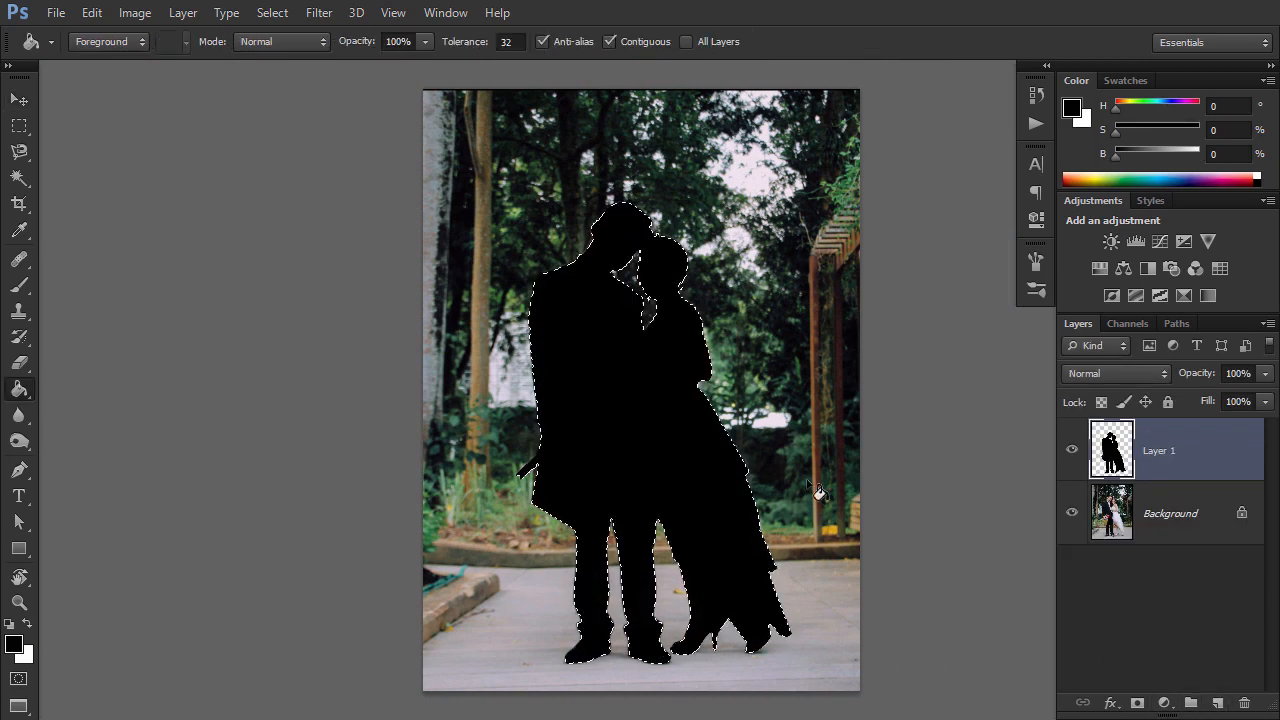
key("ctrl+d")
Add a new layer above the Background and draw a linear gradient from black at the couple's feet to white above their knees
left_click(1215, 530)
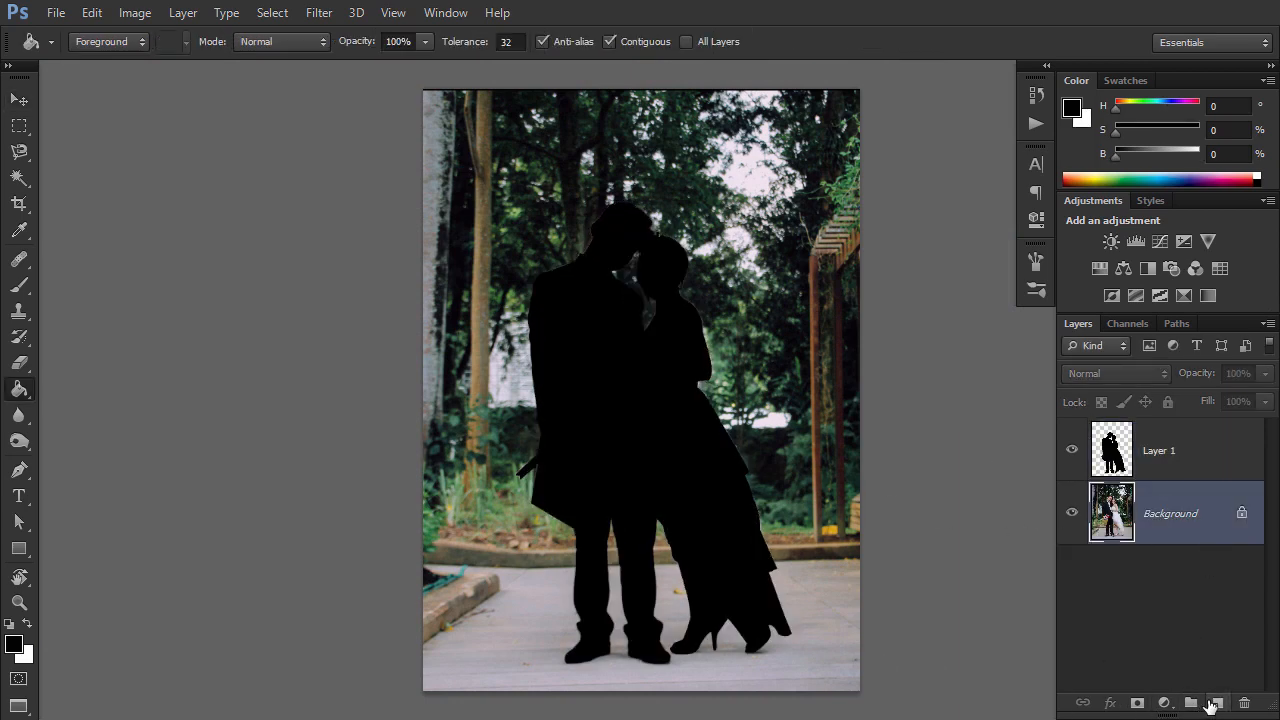
left_click(1217, 703)
right_click(19, 389)
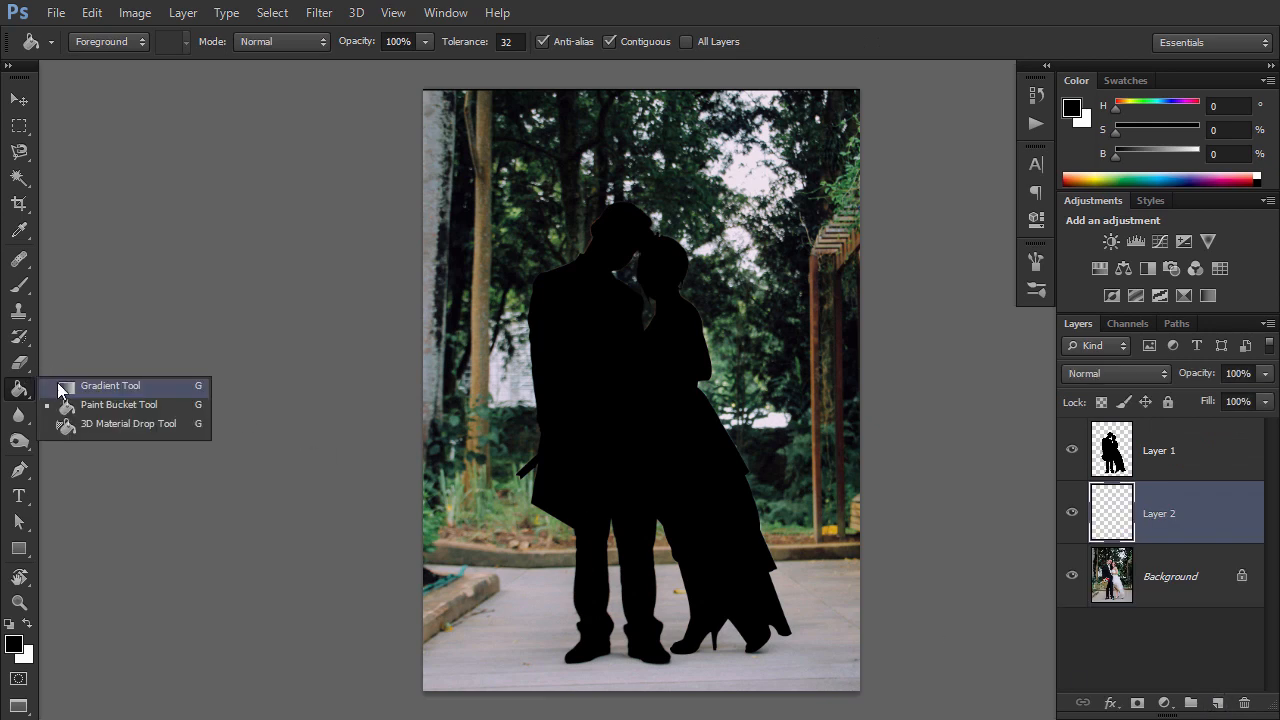
left_click(110, 387)
left_click_drag(686, 611, 687, 612)
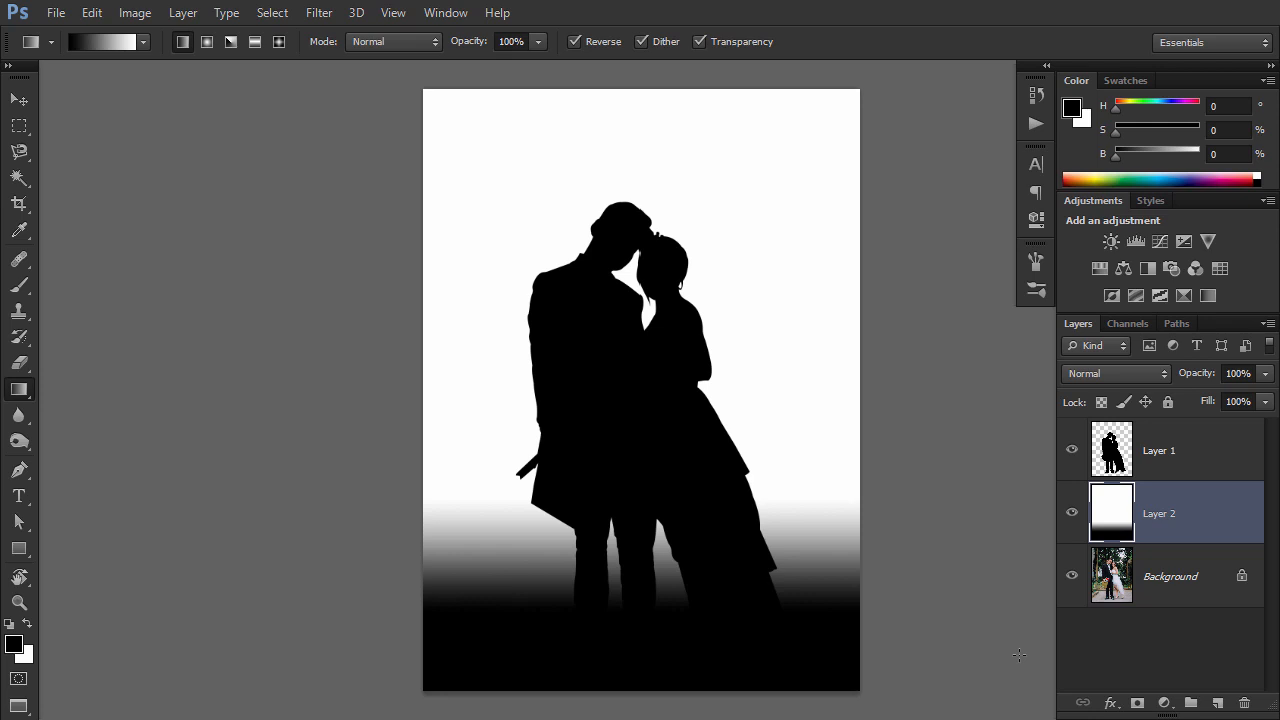
Deselect all layers and start recording a new action named "wedding"
left_click(1155, 648)
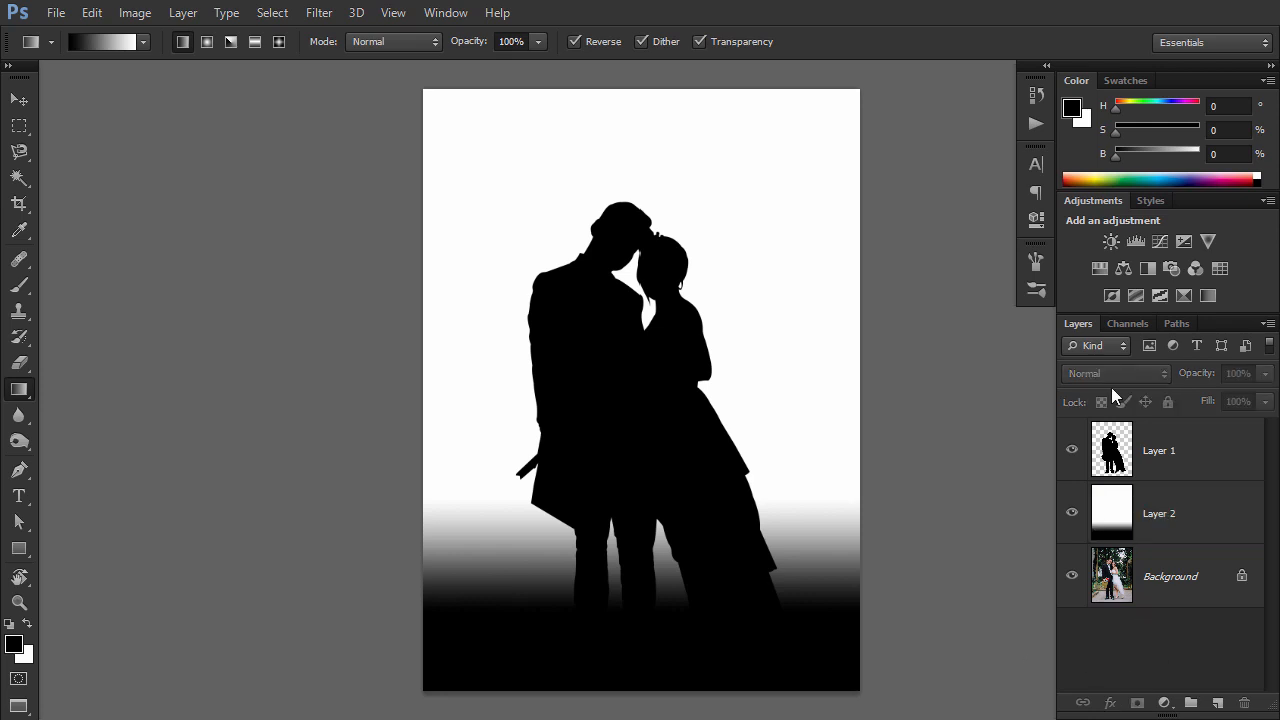
left_click(1036, 123)
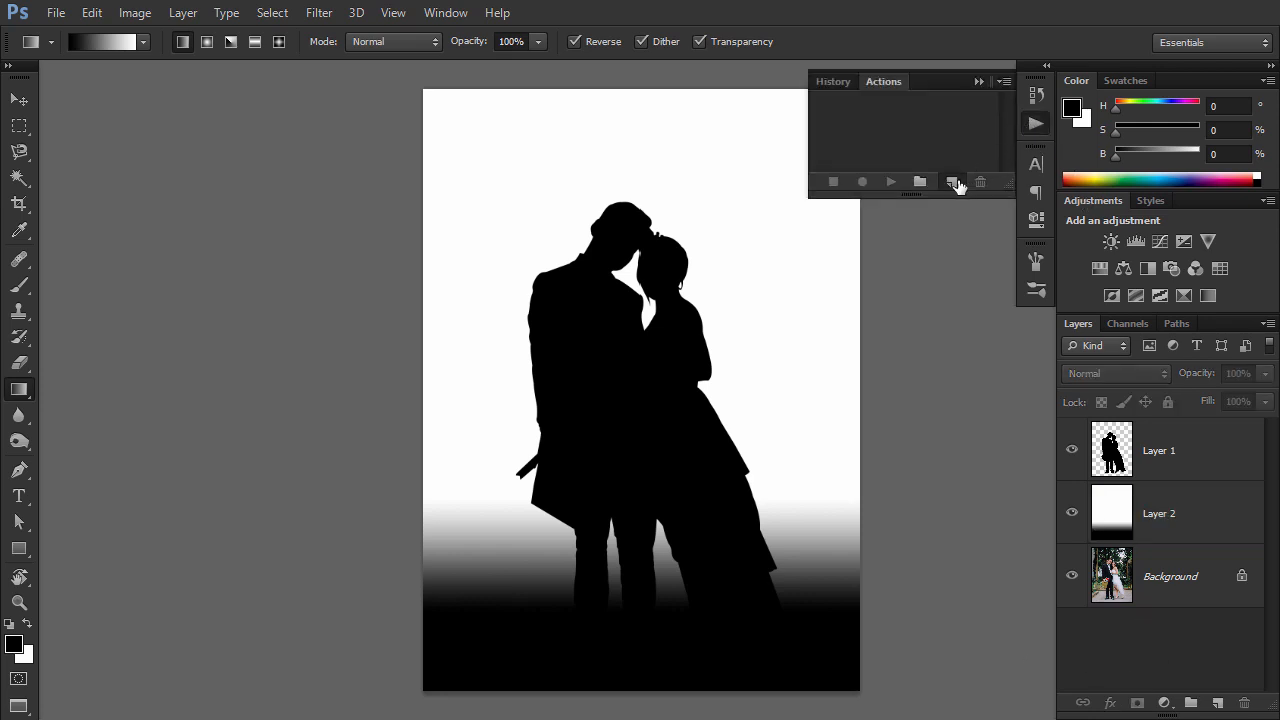
left_click(953, 182)
type("wedding")
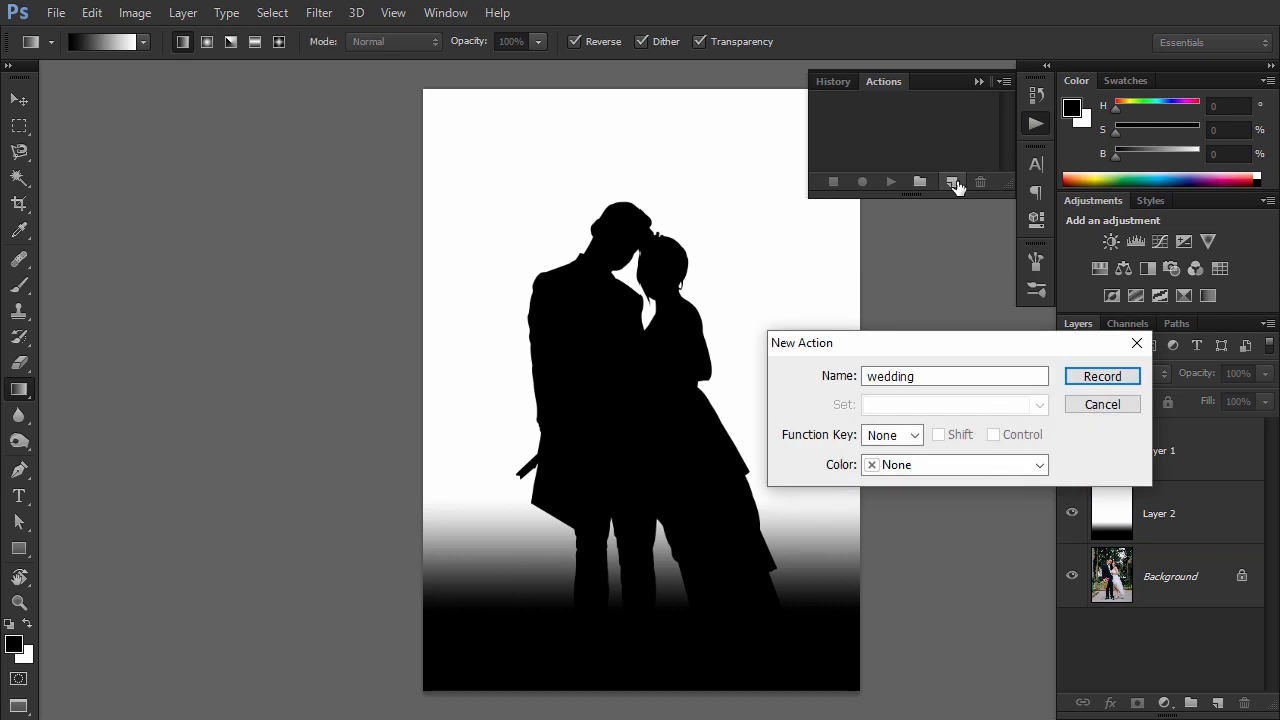
key("Return")
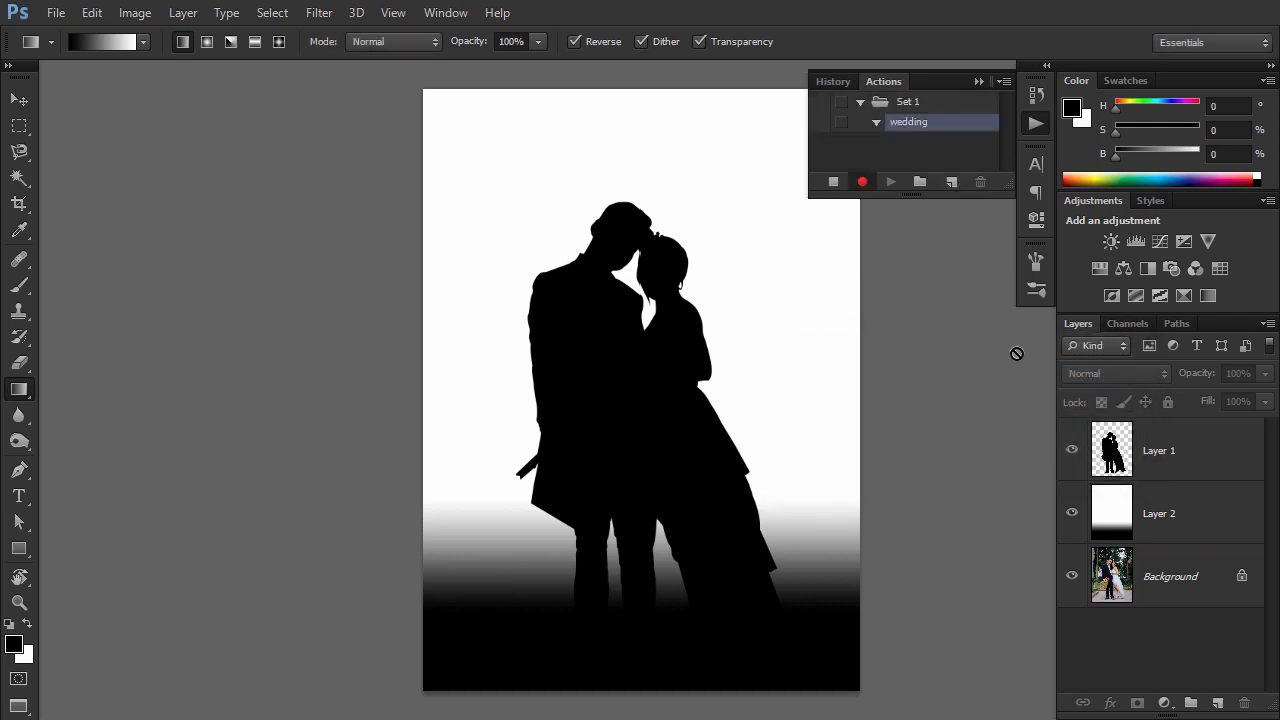
Duplicate the Red channel as "mask", reselect the RGB composite channel and return to the layers
left_click(1130, 325)
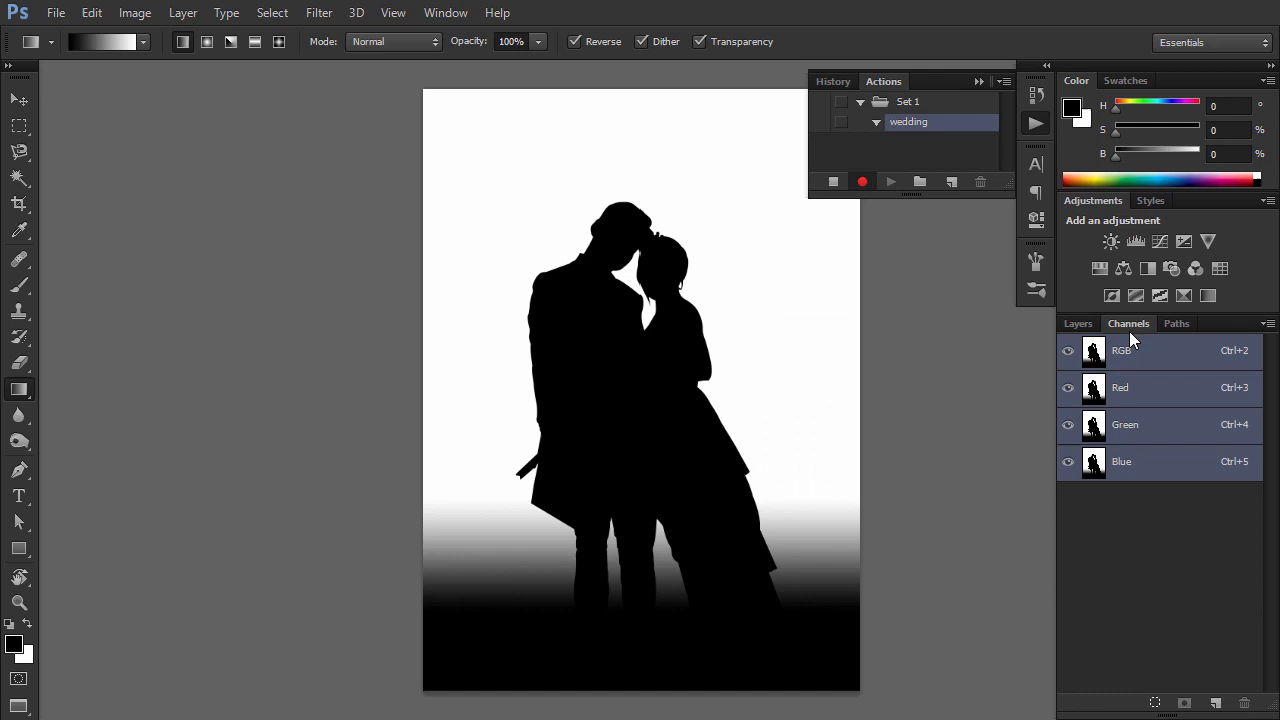
left_click(1137, 390)
right_click(1137, 392)
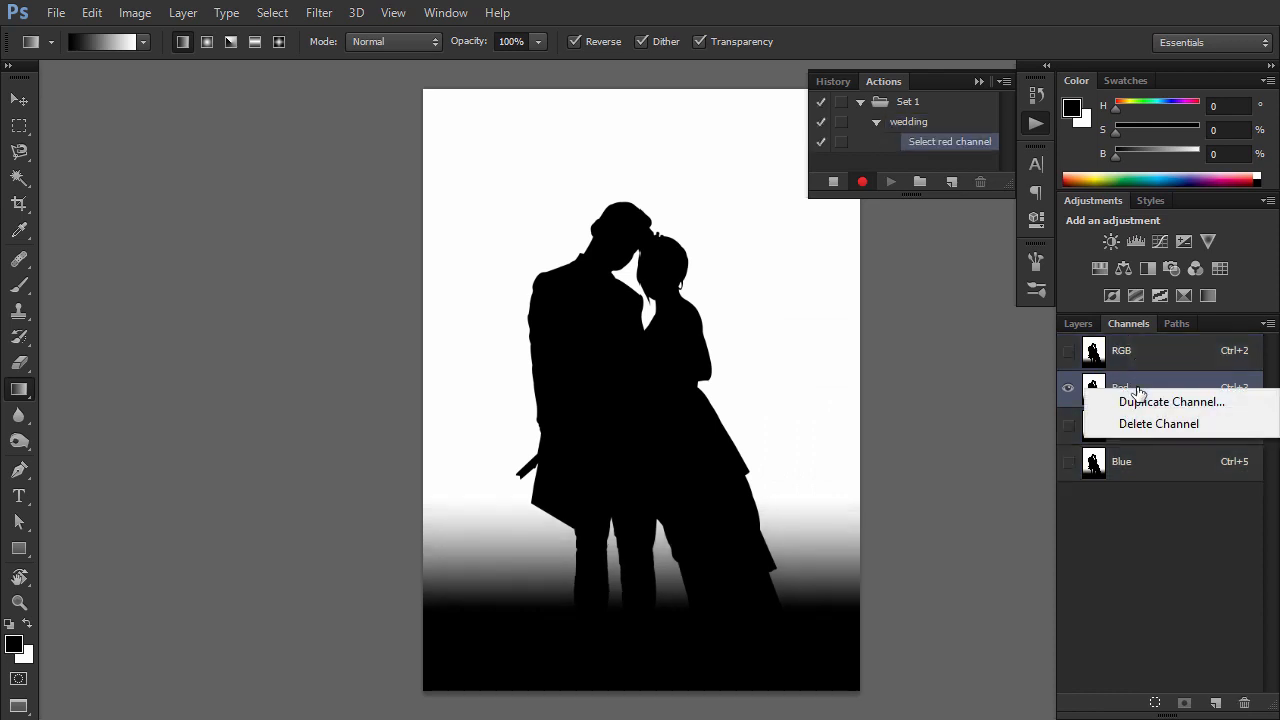
left_click(1140, 400)
type("mask")
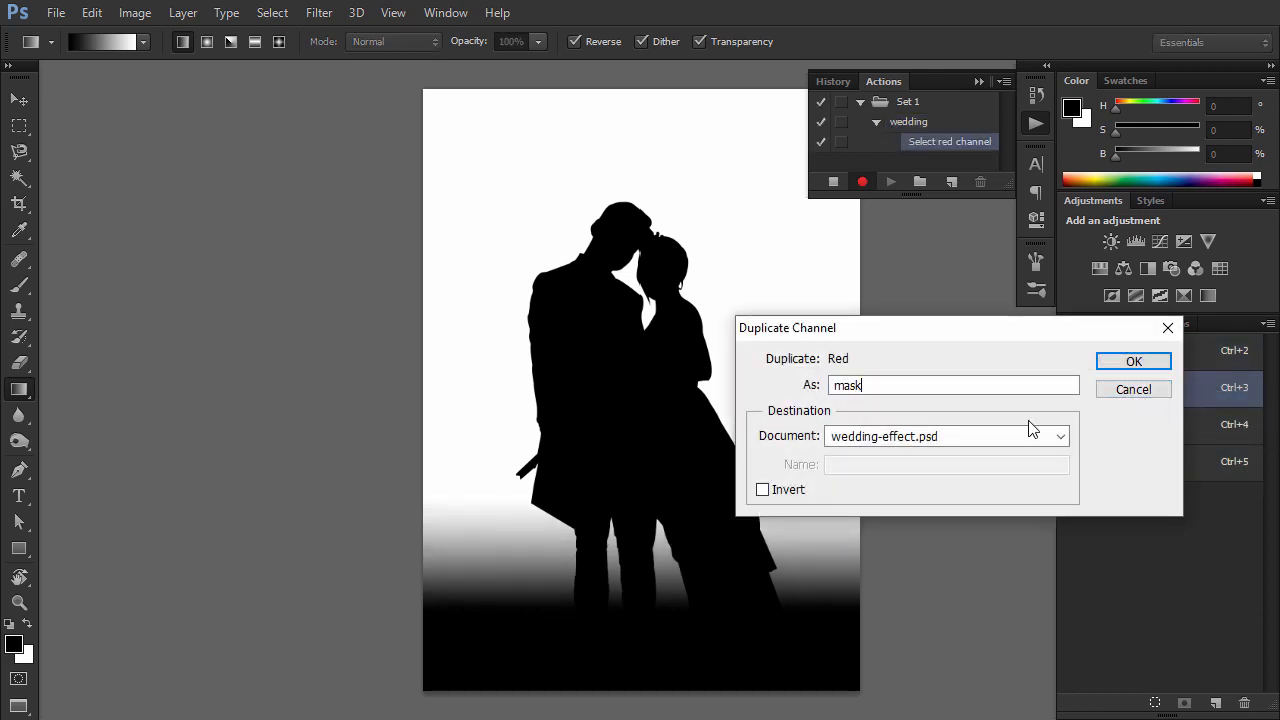
key("Return")
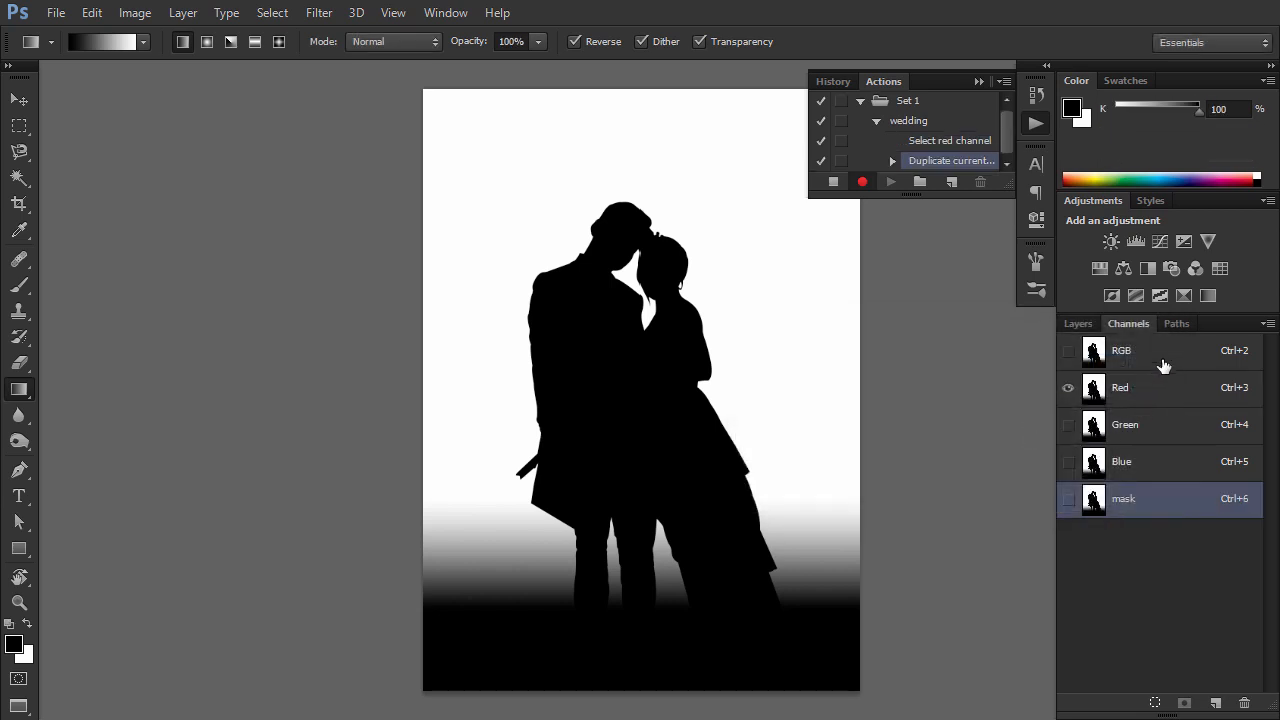
left_click(1142, 353)
left_click(1078, 324)
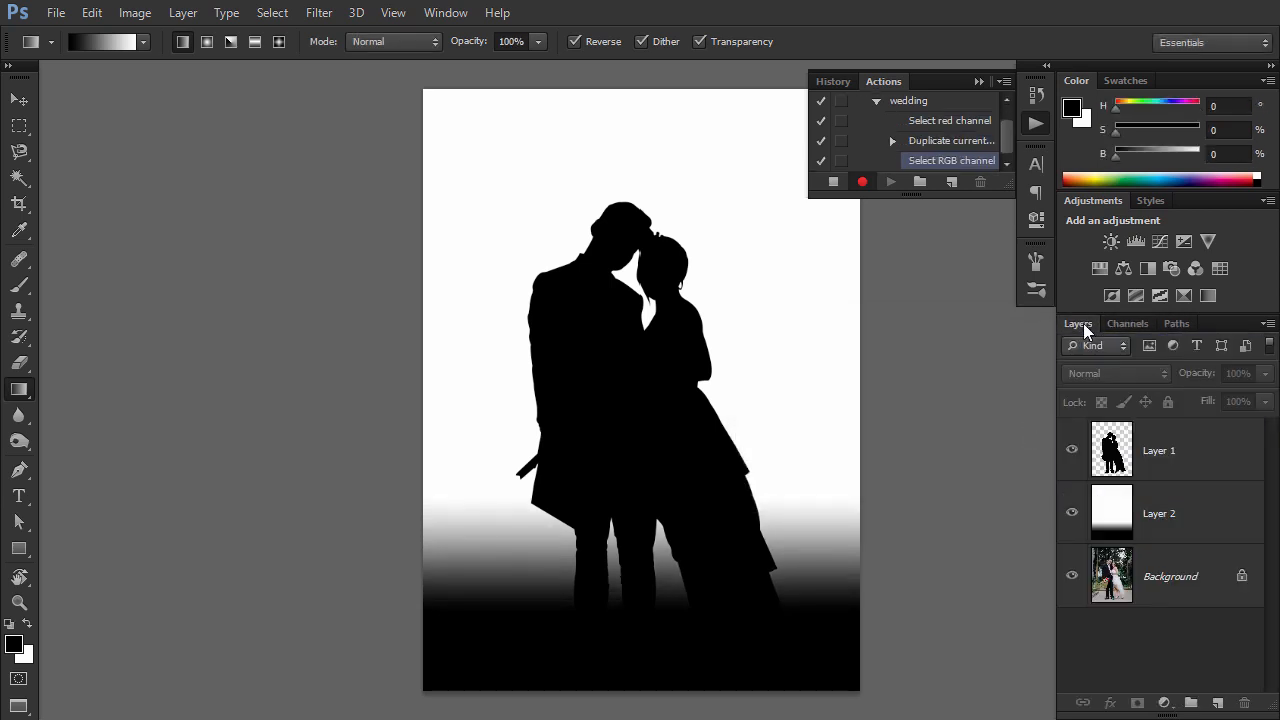
Hide Layer 1 and Layer 2 and duplicate the Background layer
left_click(1072, 450)
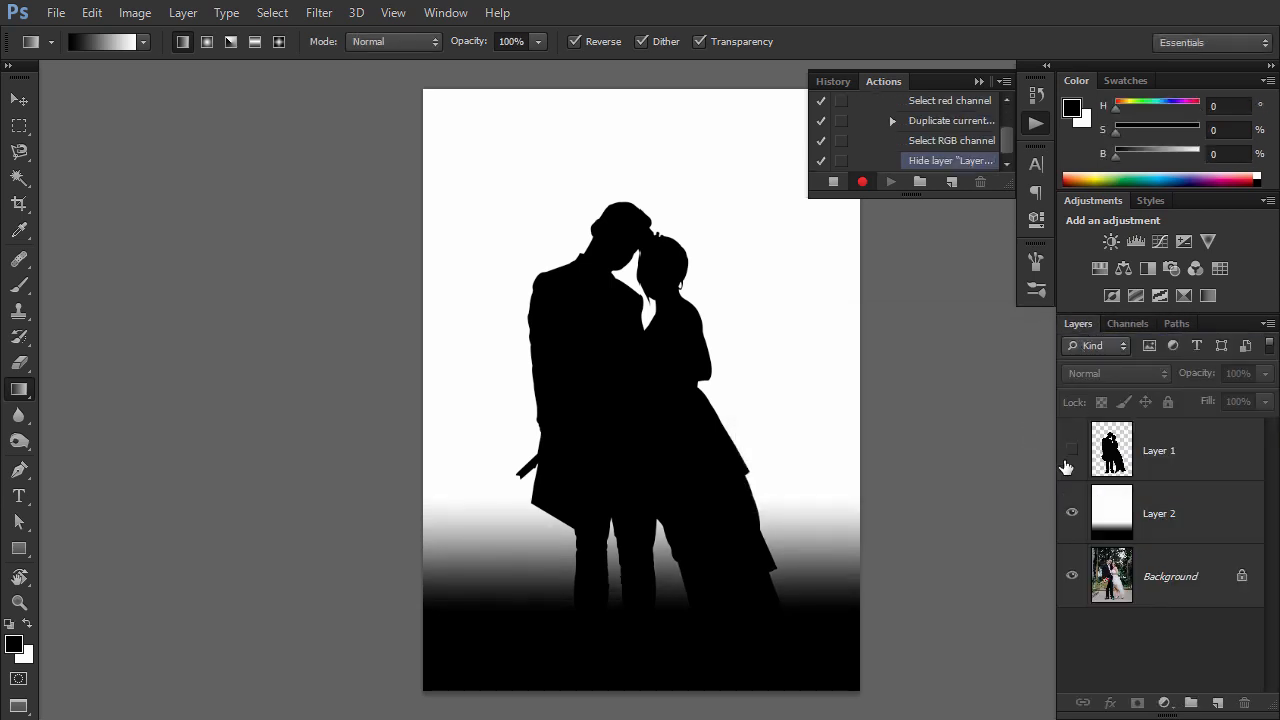
left_click(1072, 512)
left_click(1186, 594)
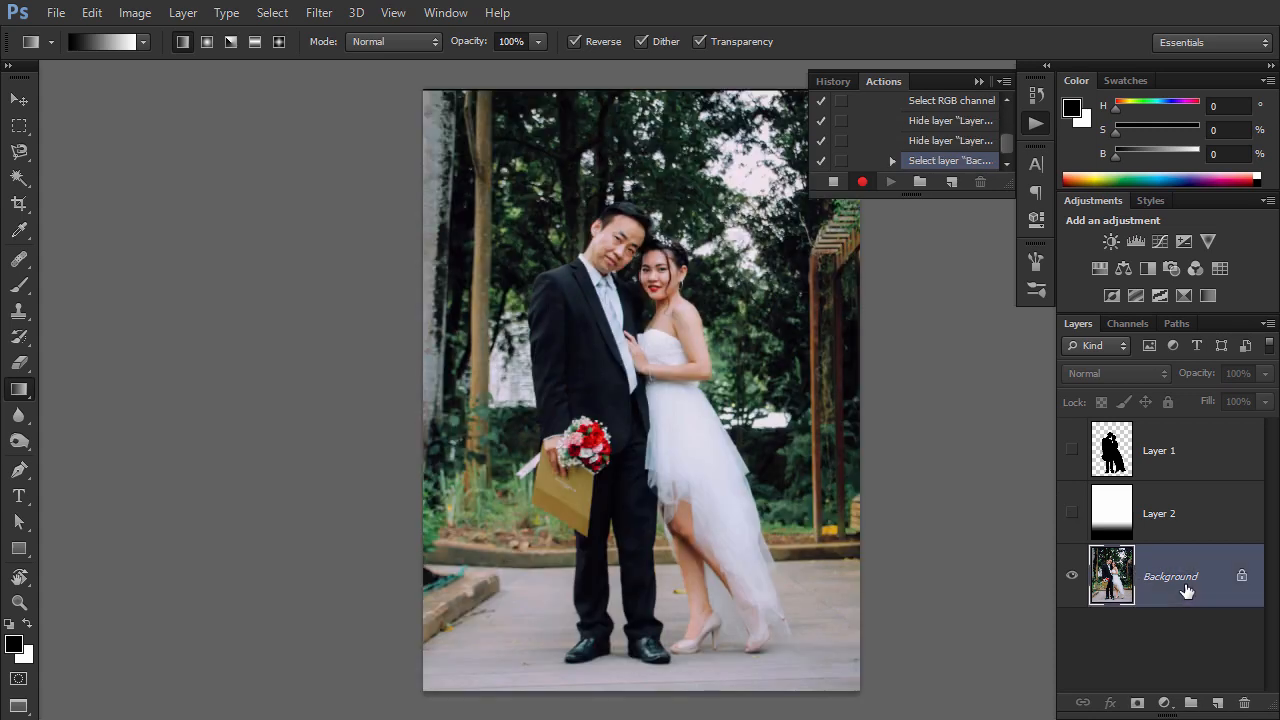
key("ctrl+j")
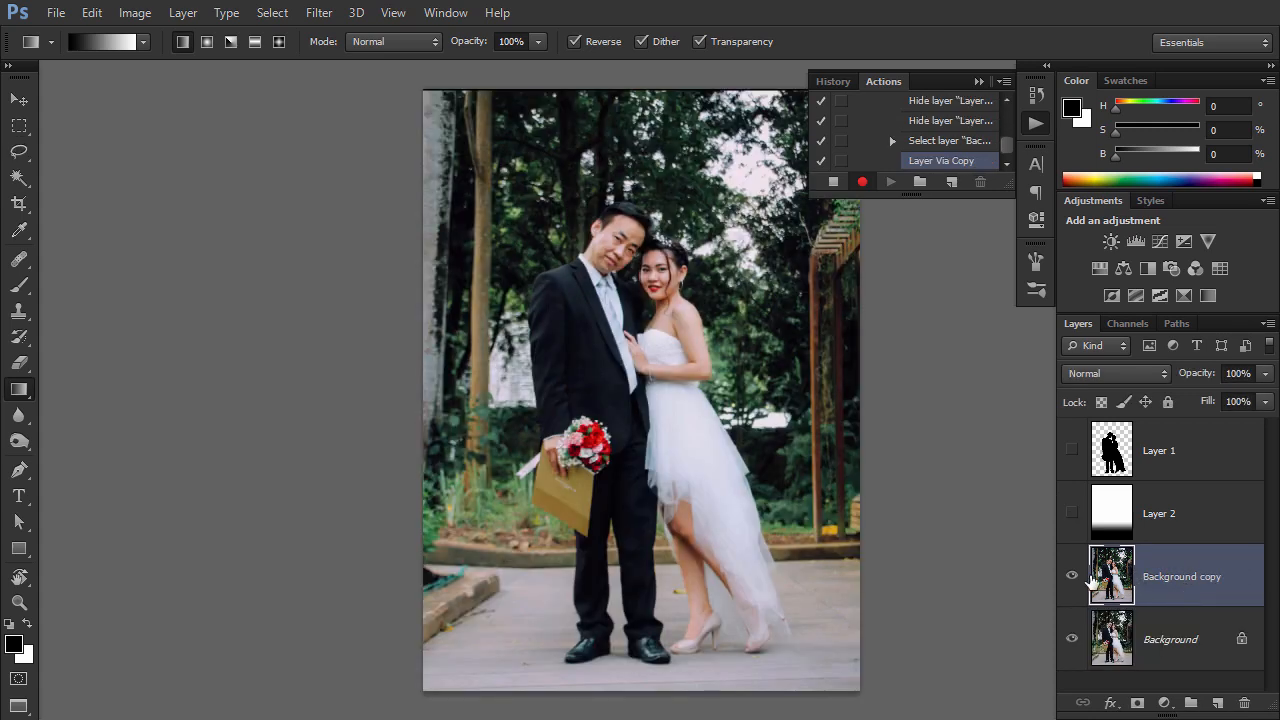
Apply a Lens Blur to the Background copy with the mask channel as depth map source, radius 53 and threshold 223
left_click(321, 13)
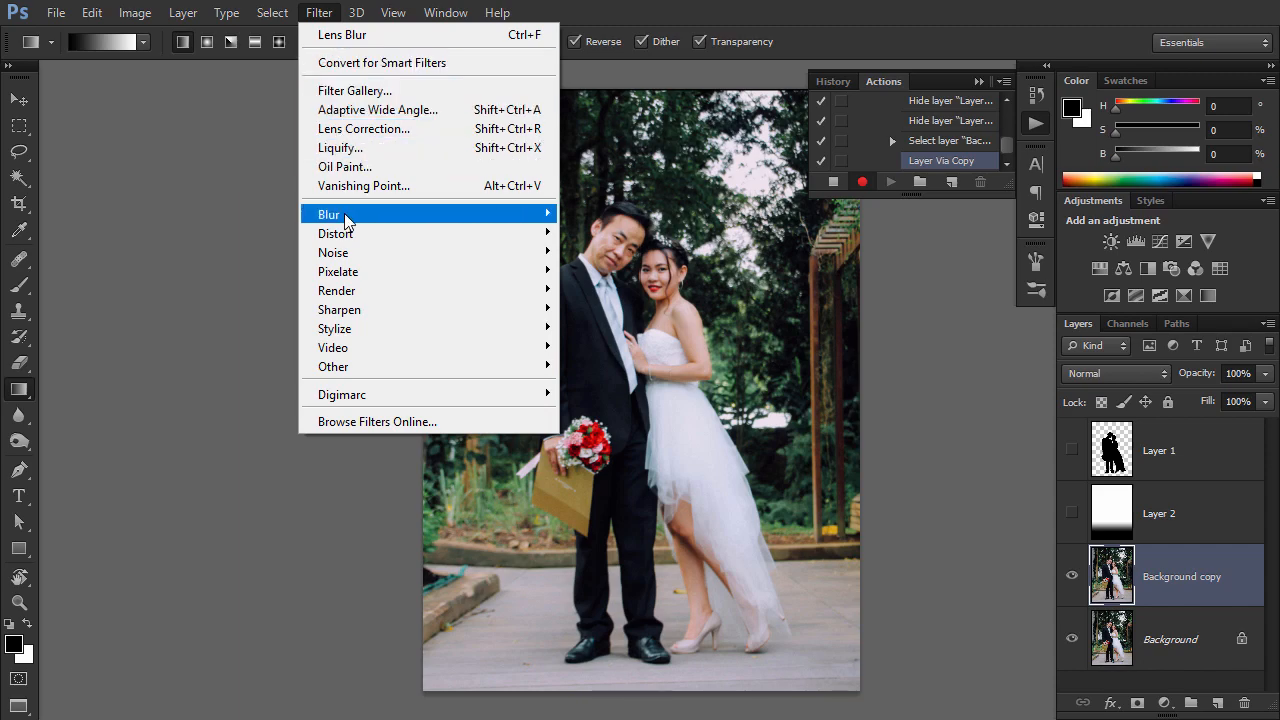
mouse_move(347, 215)
left_click(612, 375)
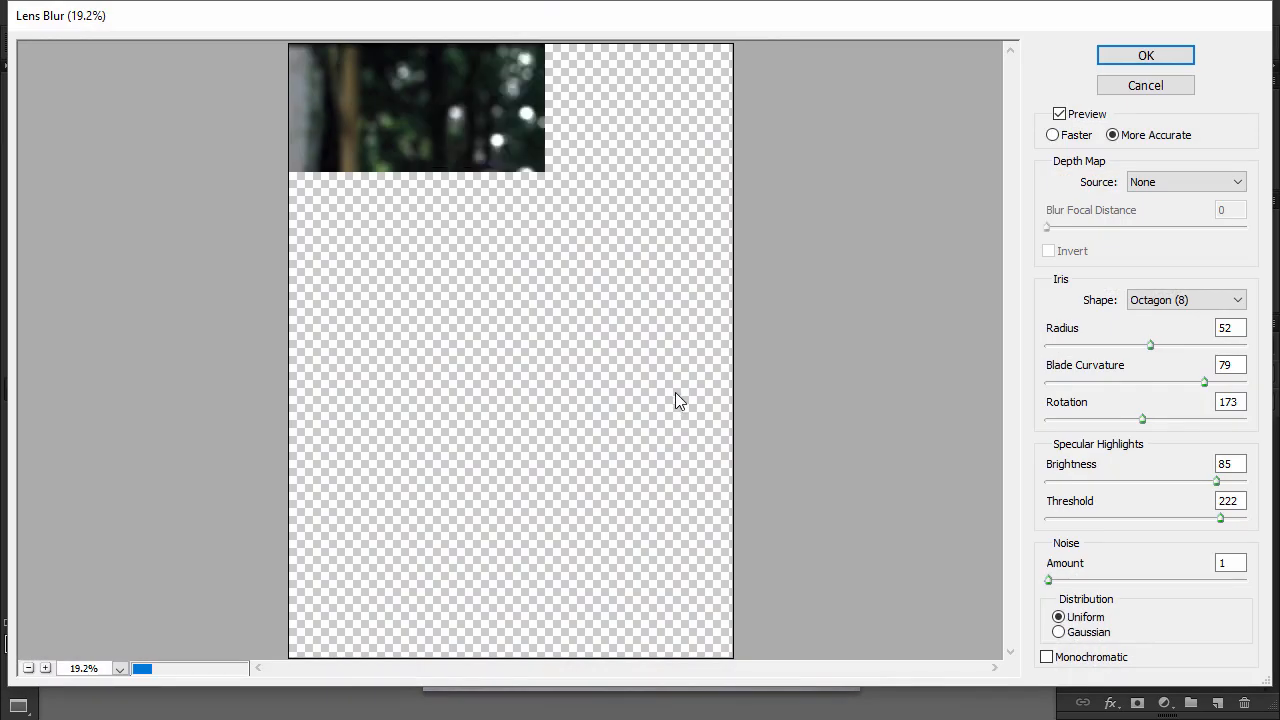
left_click(1151, 187)
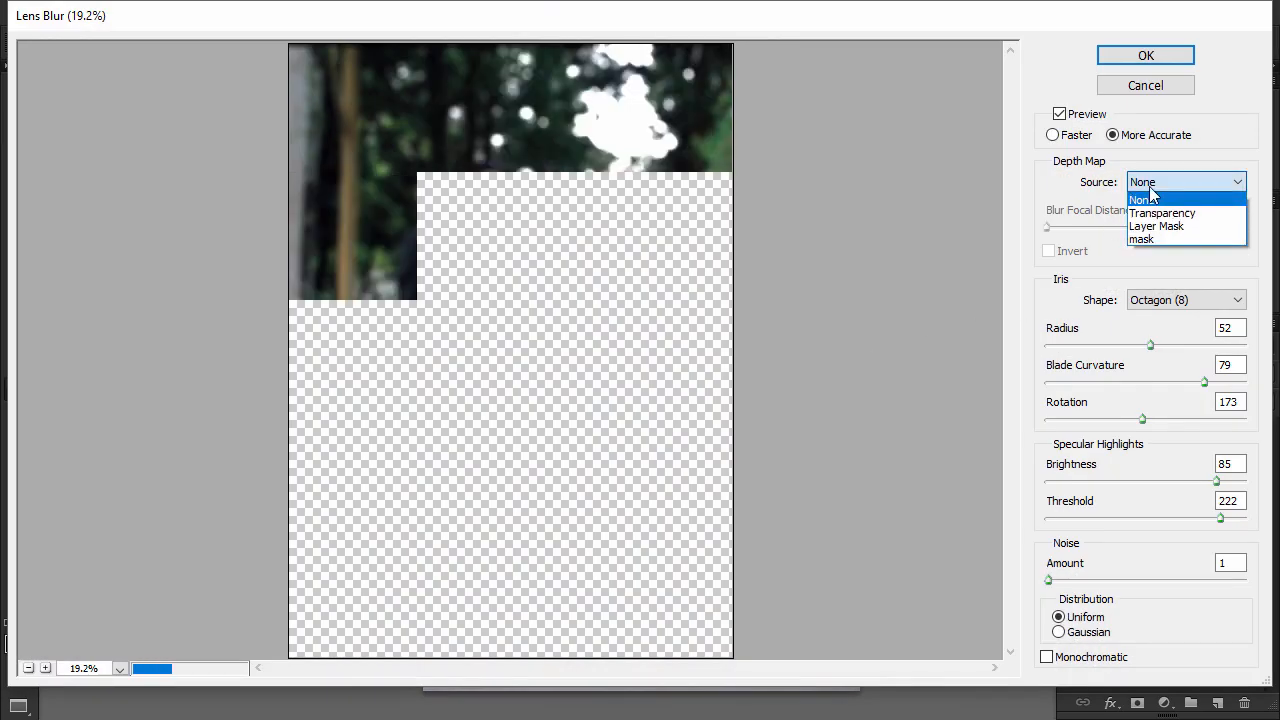
left_click(1158, 247)
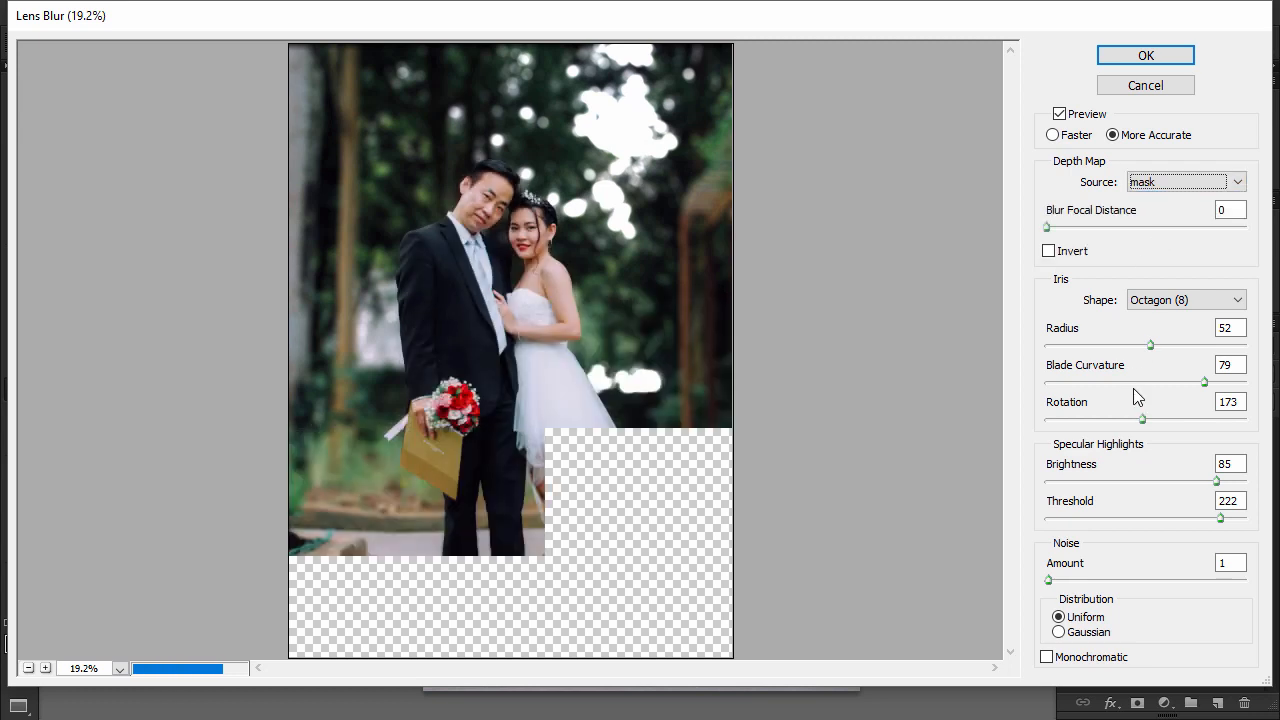
mouse_move(1149, 346)
left_mouse_down()
mouse_move(1138, 343)
mouse_move(1153, 348)
left_mouse_up()
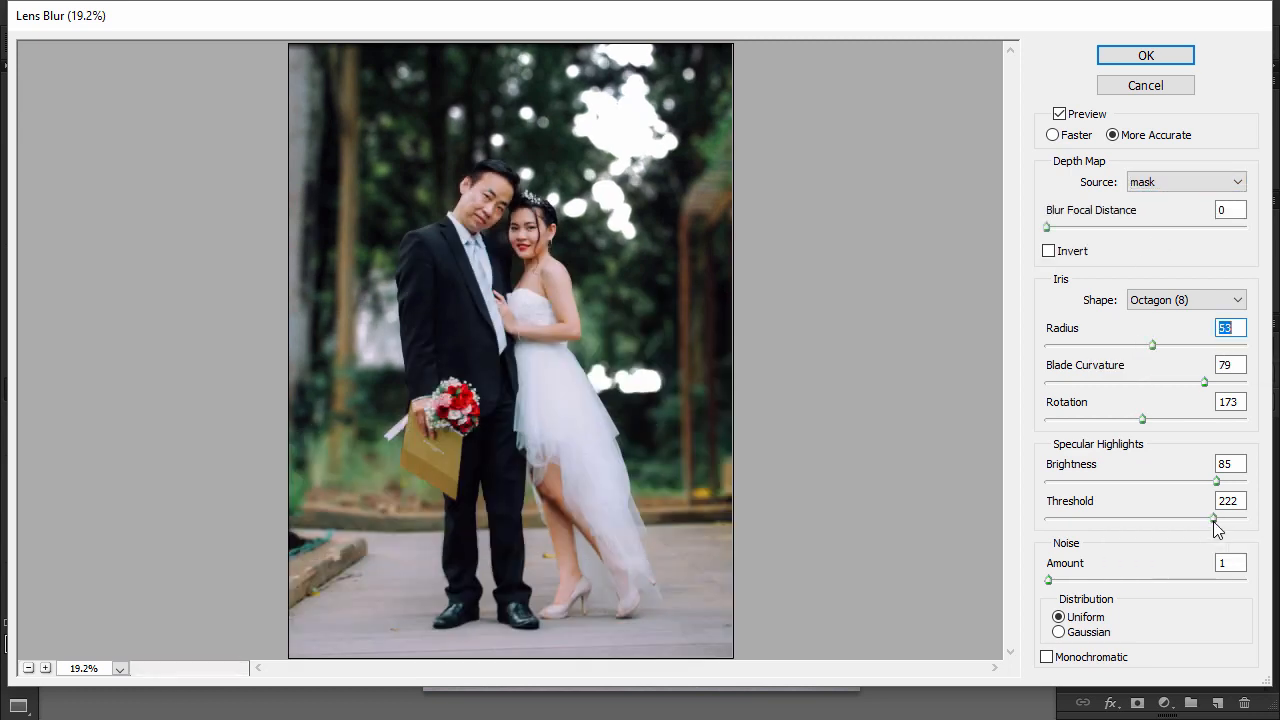
left_click_drag(1212, 525, 1221, 521)
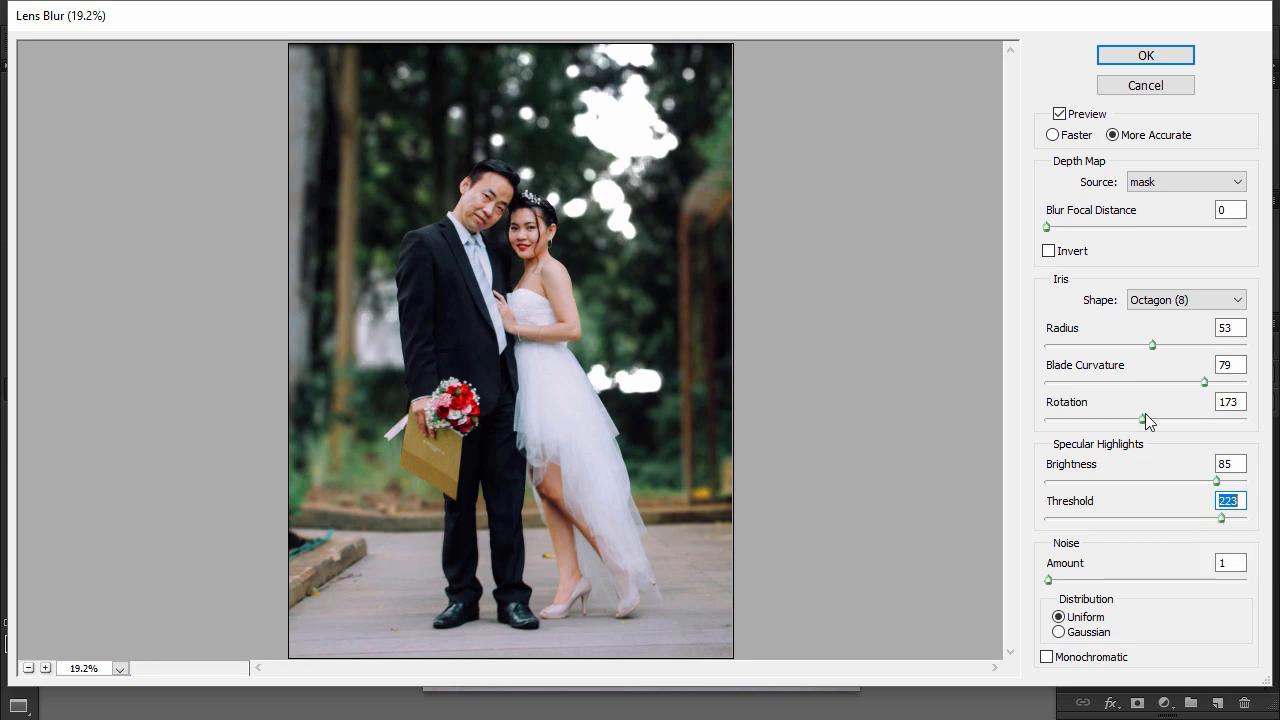
left_click(1110, 57)
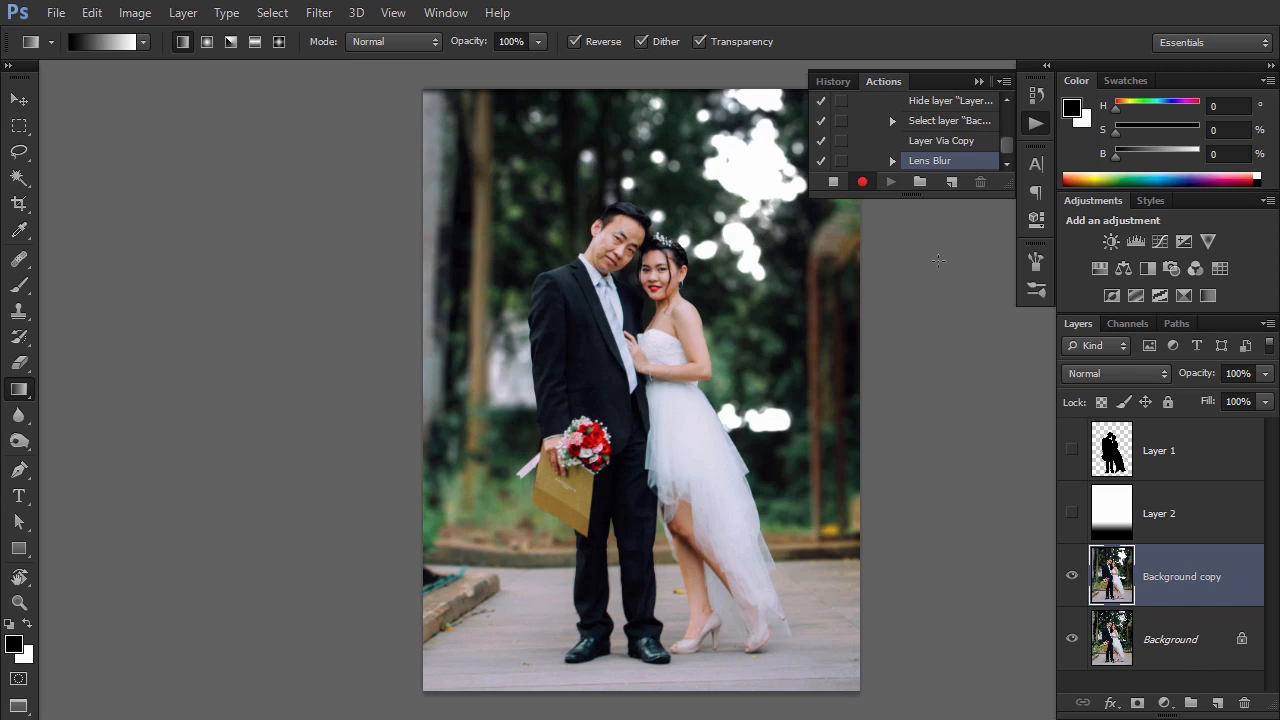
Add a Gradient Map adjustment above the Background copy and set its dark color stop to deep purple
left_click(1164, 703)
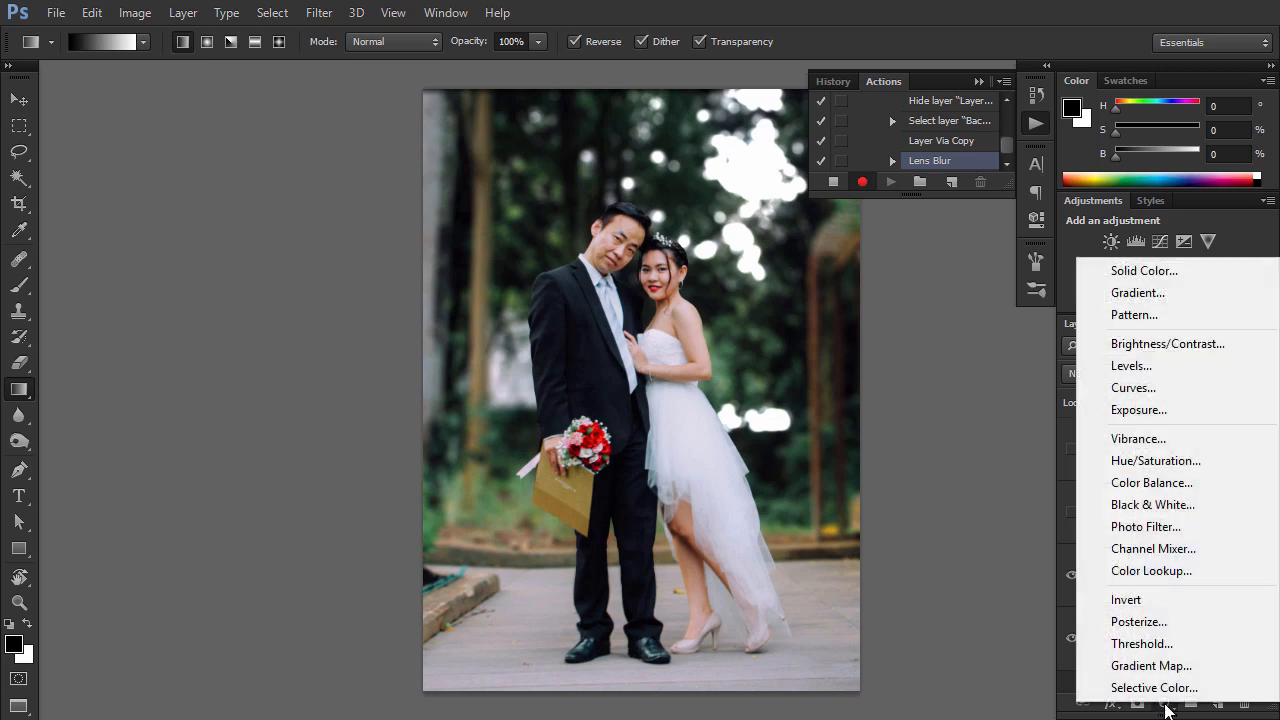
left_click(1151, 666)
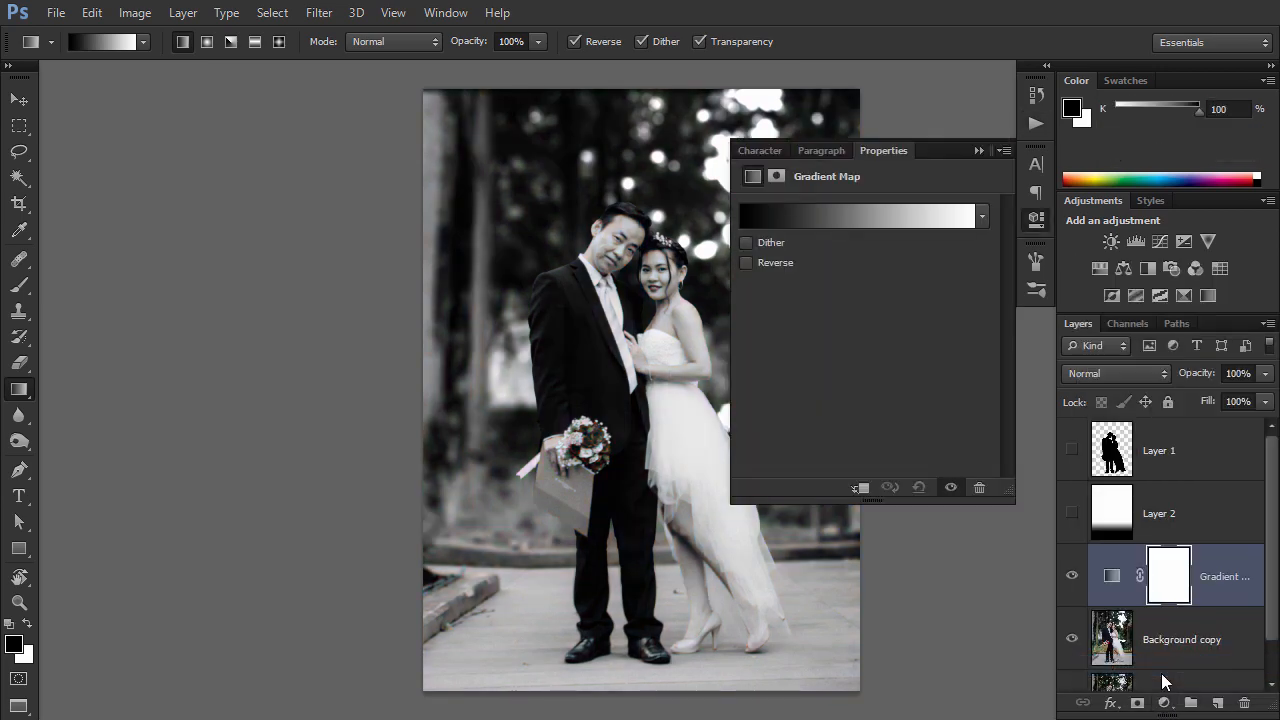
left_click(857, 216)
double_click(844, 498)
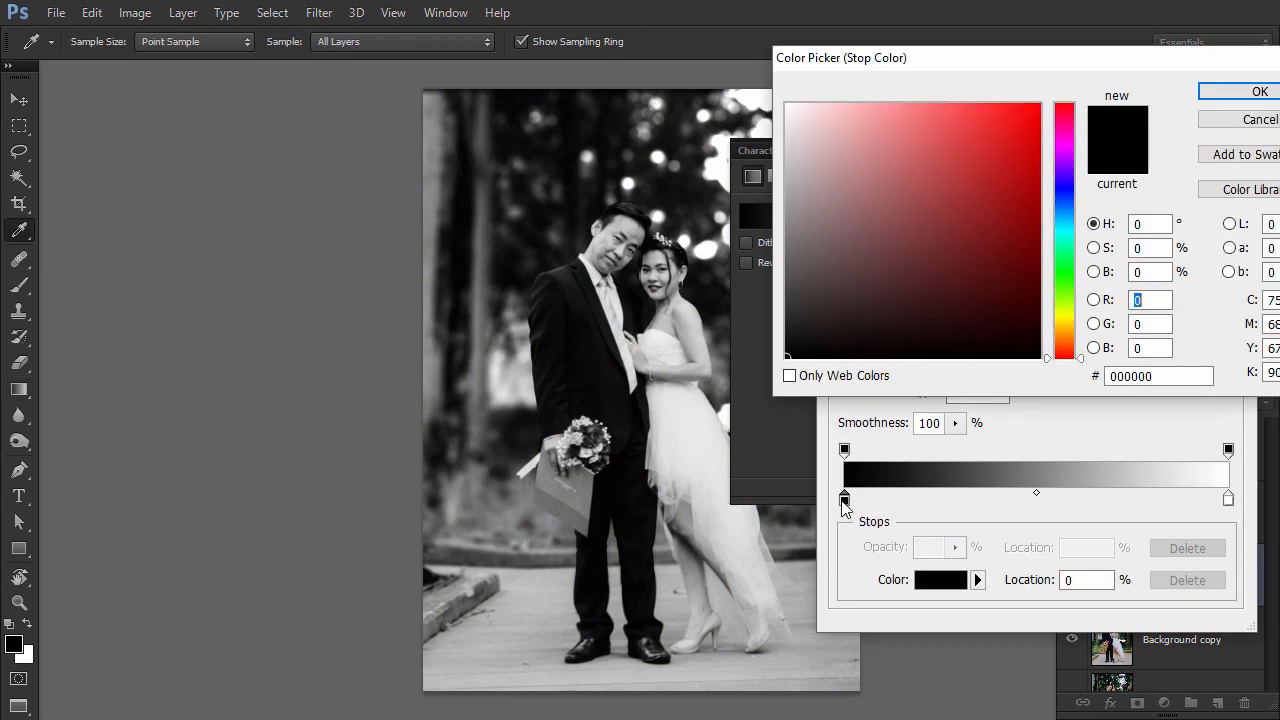
left_click(1064, 229)
left_click_drag(1064, 233, 1062, 166)
left_click_drag(923, 220, 963, 263)
left_click(1260, 91)
Change the gradient's white end stop to bright cyan with hue 185
double_click(1228, 498)
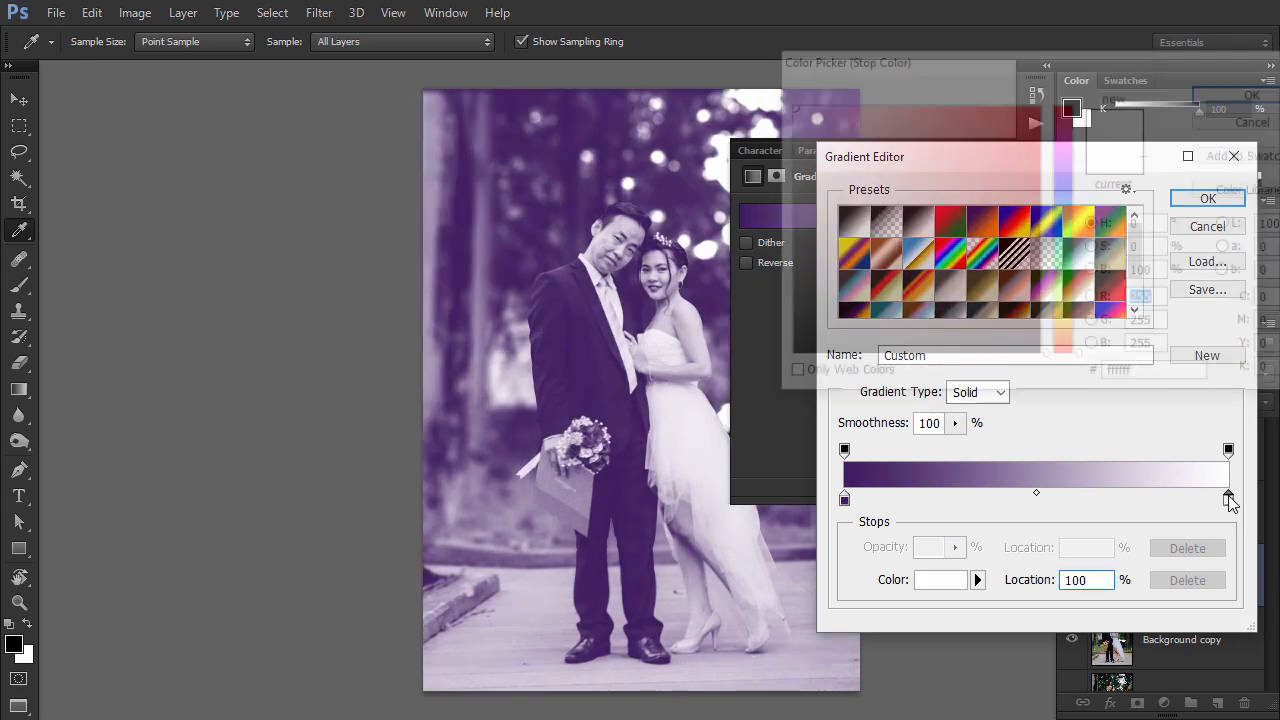
left_click_drag(1071, 207, 1064, 226)
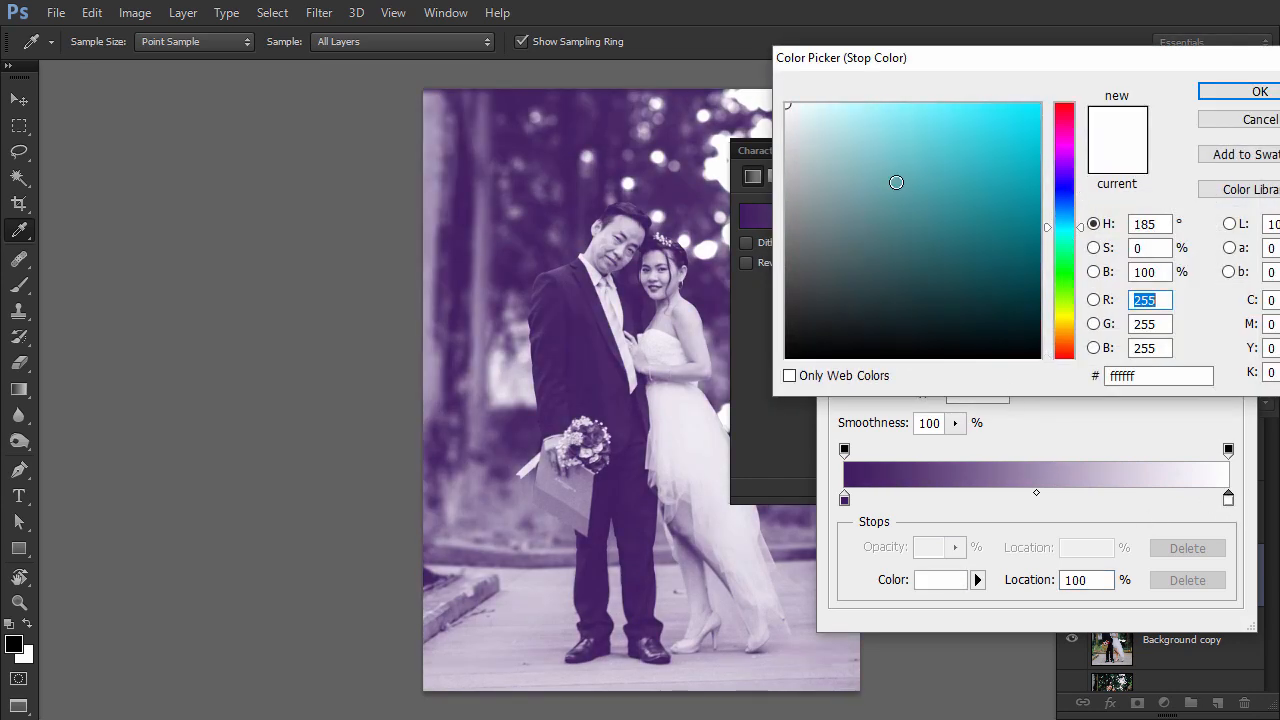
left_click(893, 209)
left_click_drag(893, 209, 946, 97)
left_click(1205, 92)
Add a muted green color stop at 36% location and accept the gradient
left_click(981, 498)
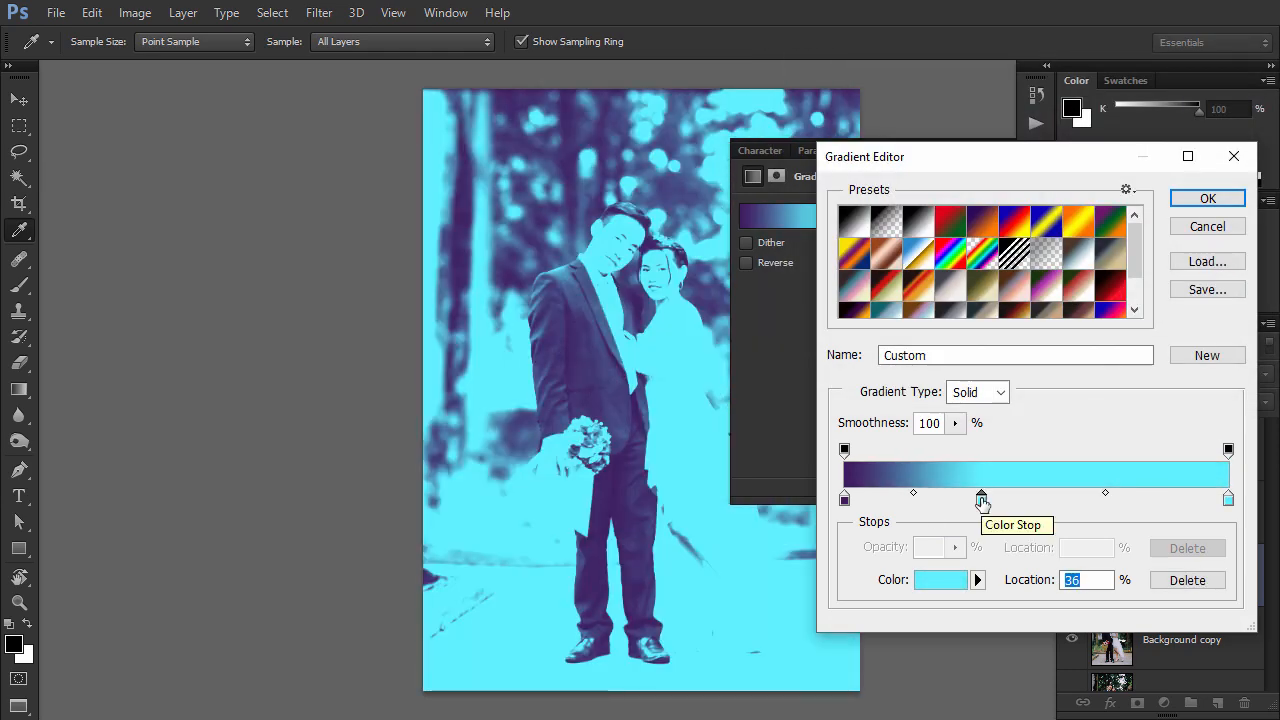
double_click(981, 498)
left_click_drag(1064, 245, 1064, 295)
left_click_drag(946, 205, 904, 223)
left_click(1240, 91)
left_click(1196, 198)
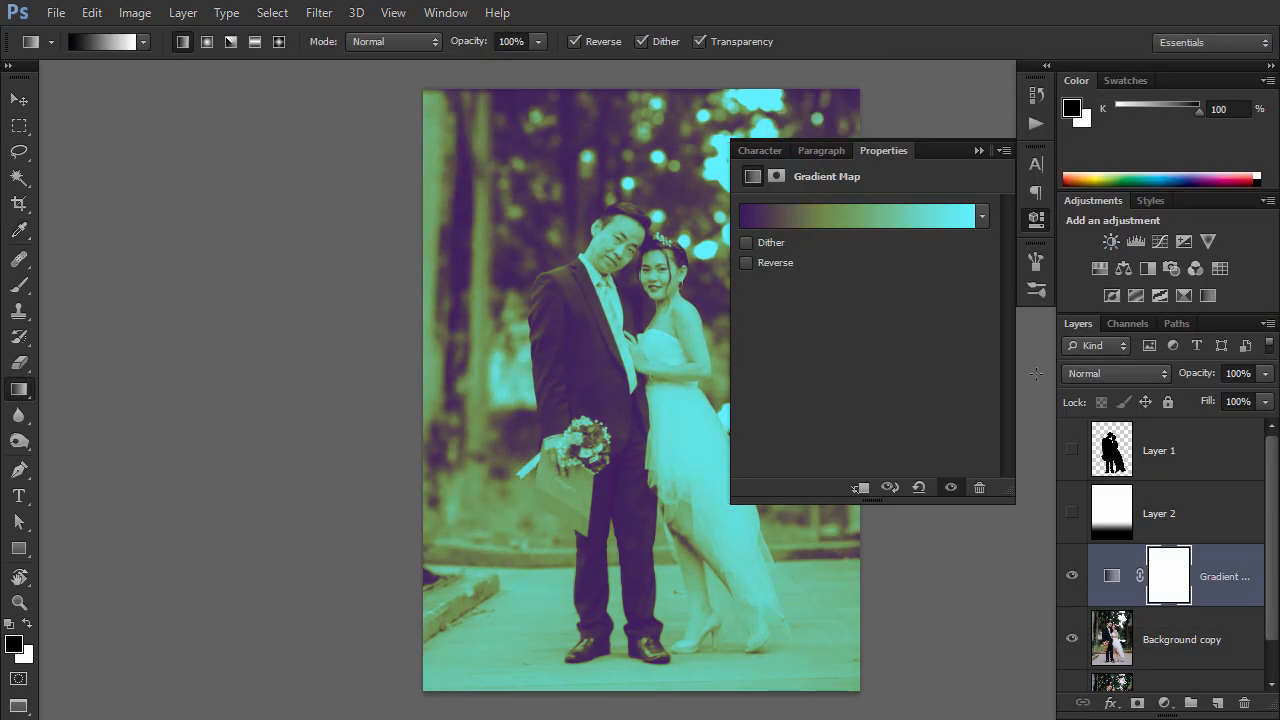
Lower the Gradient Map layer's opacity to 21%
left_click(1266, 374)
left_click_drag(1208, 396, 1184, 397)
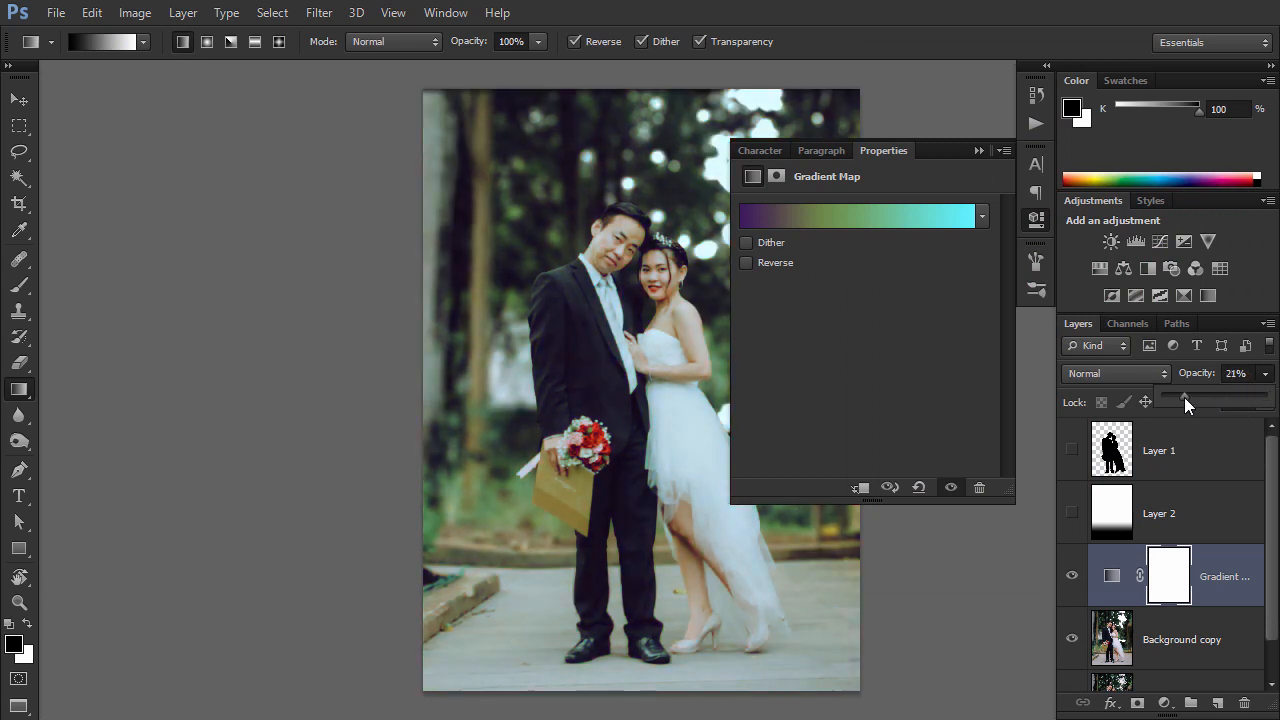
left_click(1211, 561)
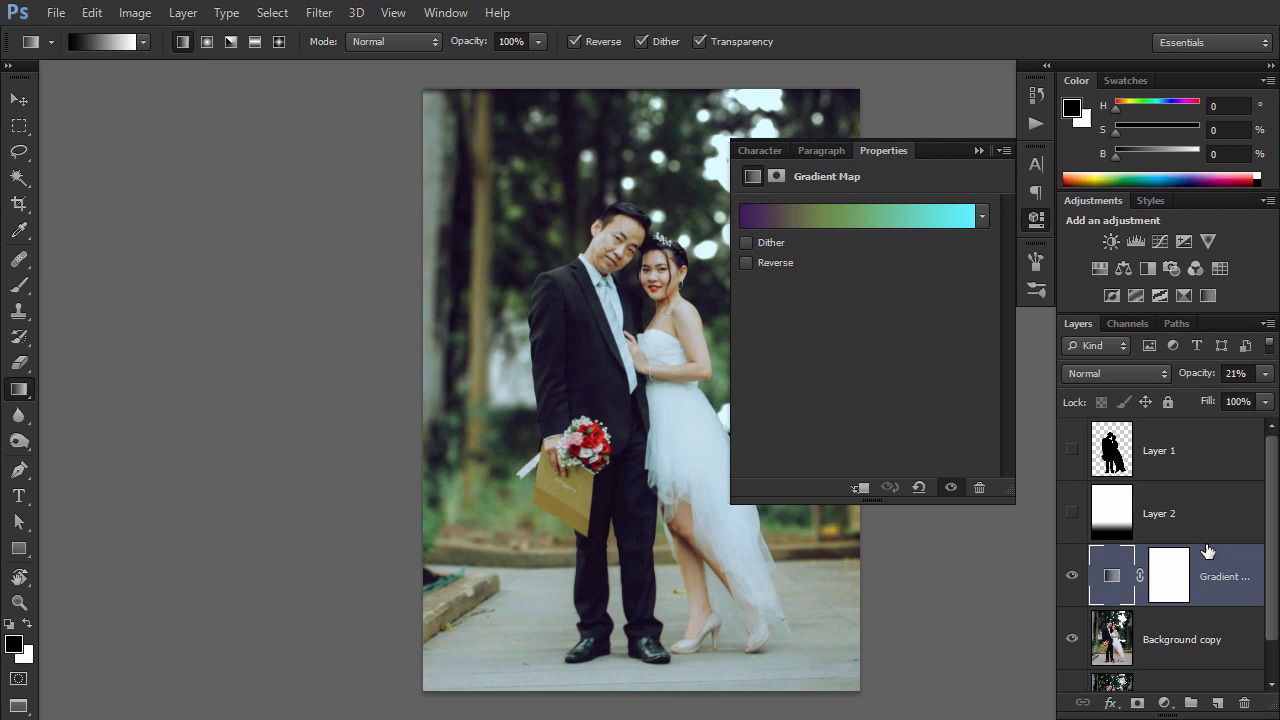
Add a Curves adjustment above the Gradient Map and pull the green channel's shadows slightly down
left_click(1164, 703)
left_click(1160, 392)
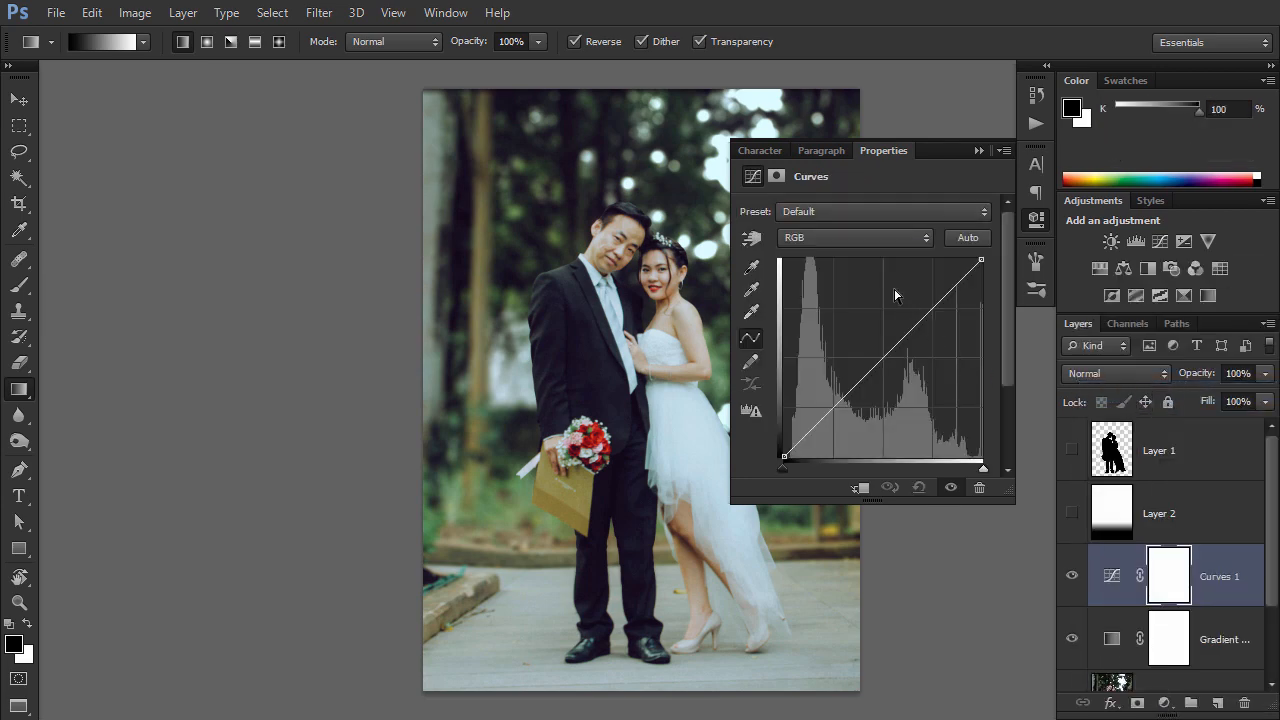
left_click(867, 244)
left_click(829, 289)
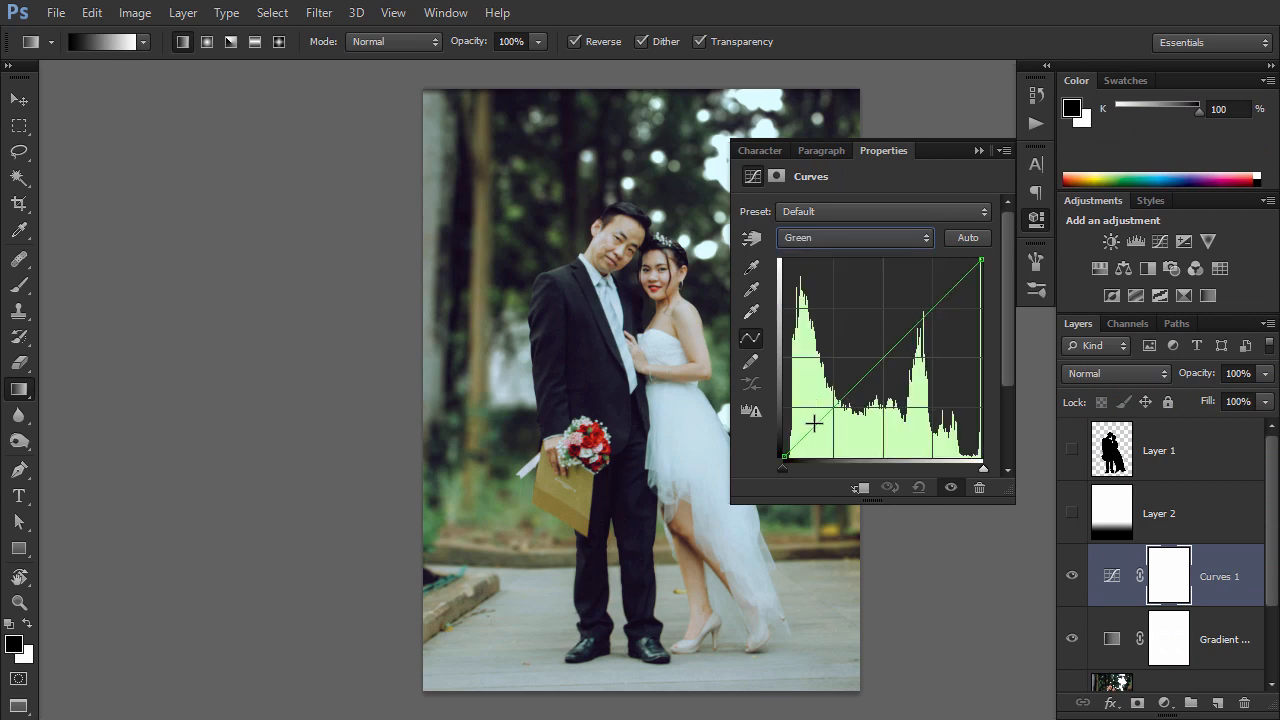
left_click_drag(817, 426, 821, 430)
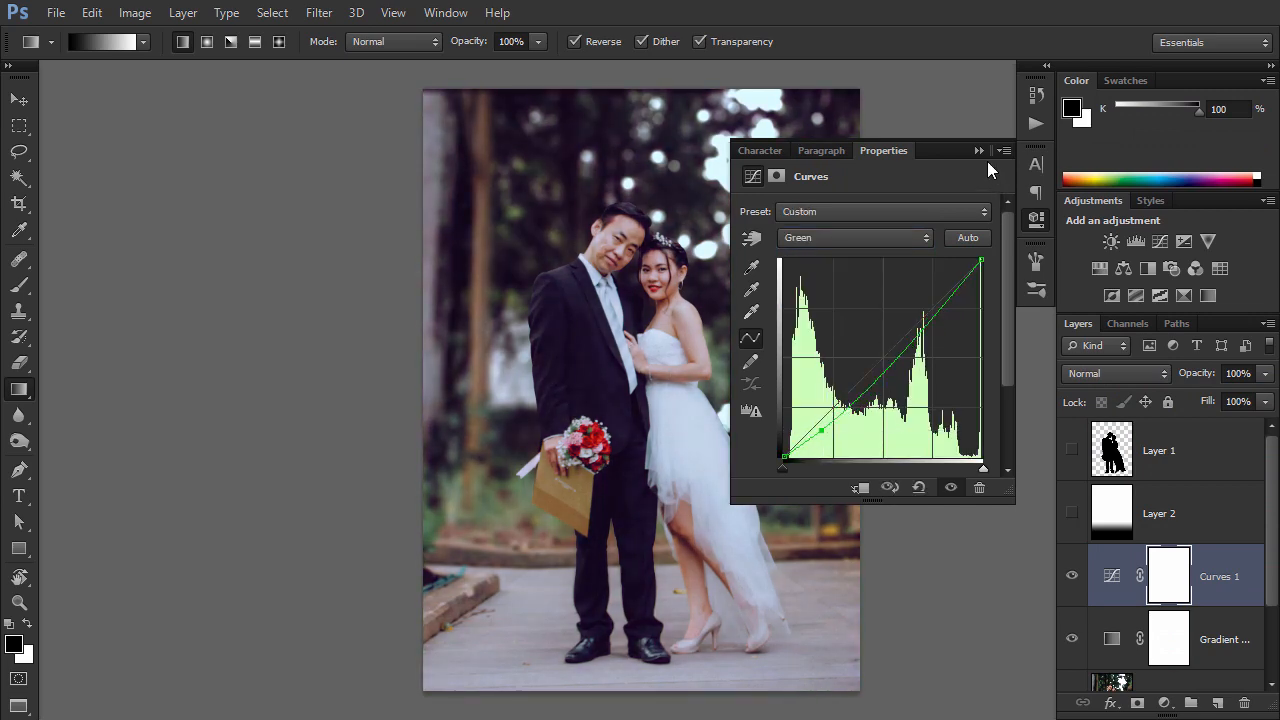
left_click(980, 151)
Add a Levels adjustment above the Curves layer and raise its output black level to 14
left_click(1165, 703)
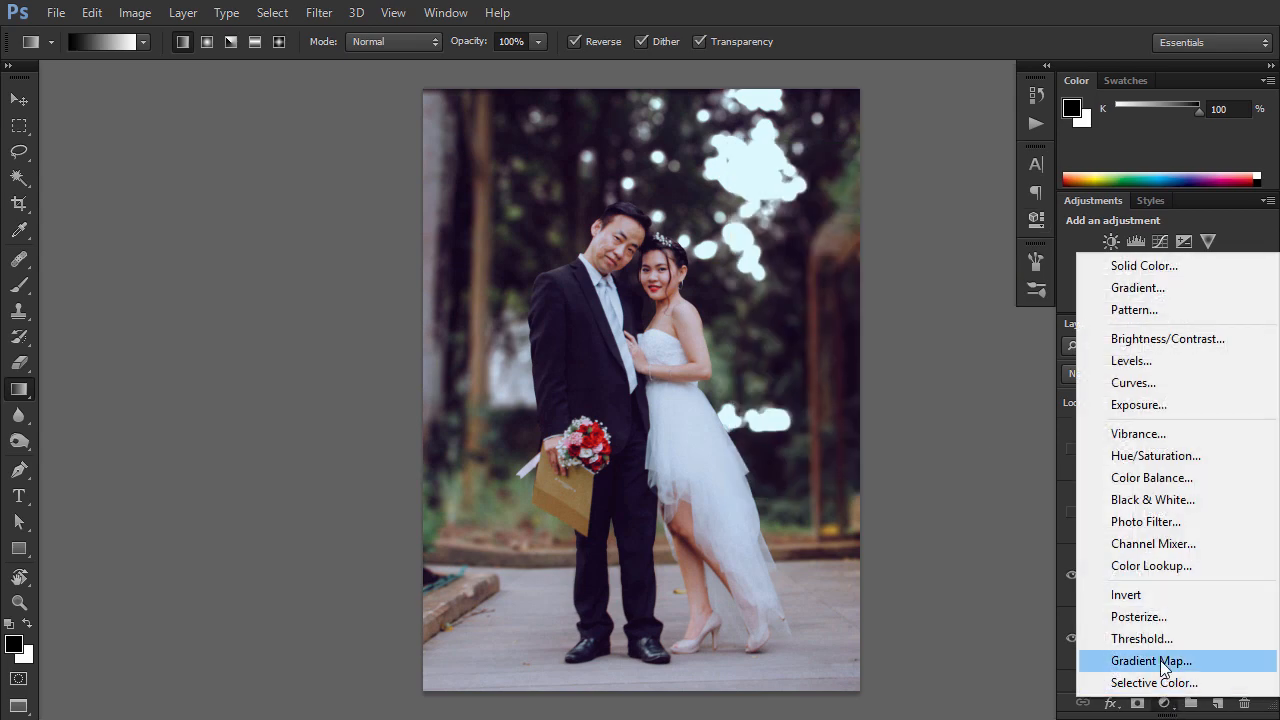
left_click(1159, 364)
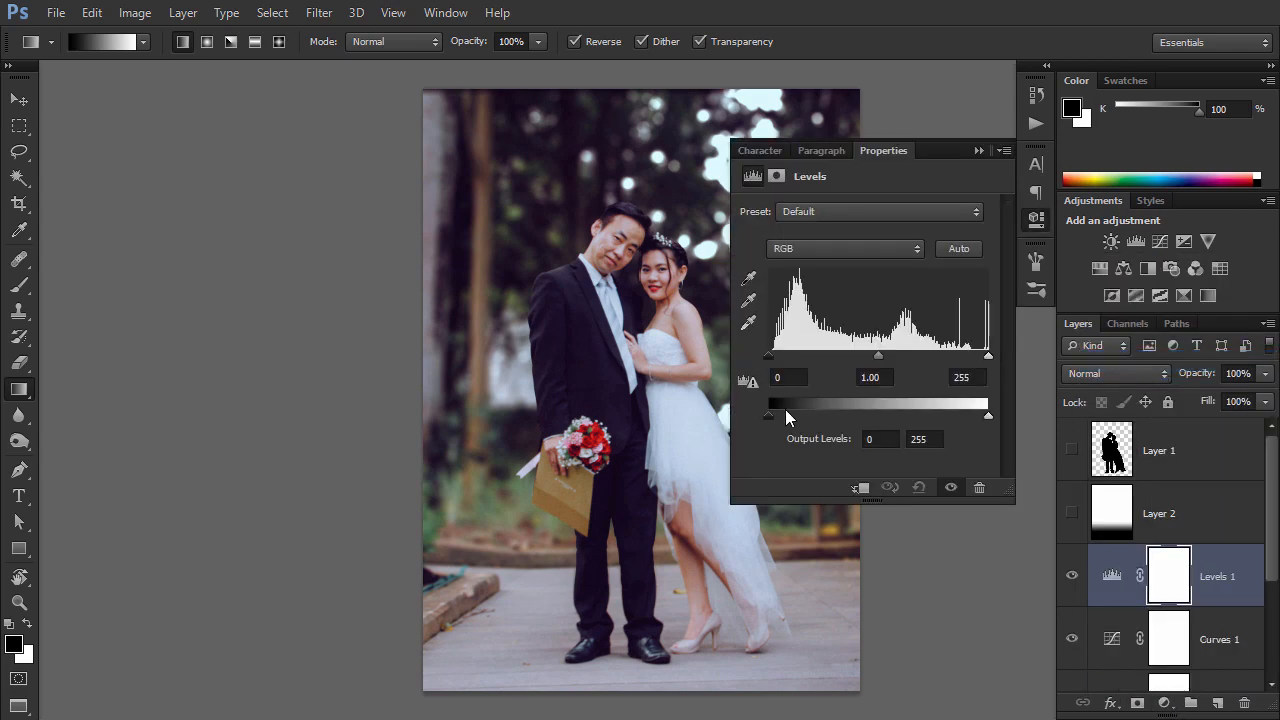
left_click_drag(767, 410, 780, 414)
Limit the Levels layer with Blend If, splitting the underlying layer's black point to 18 / 38
double_click(1215, 597)
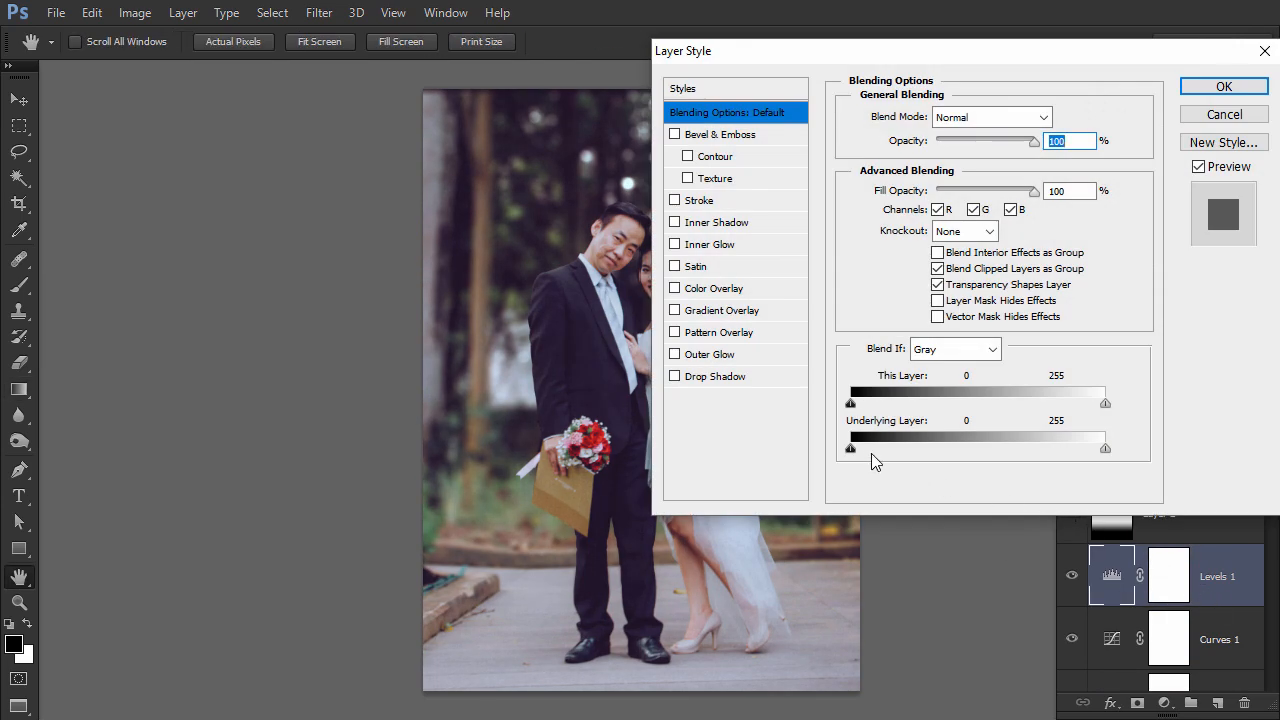
left_click_drag(856, 450, 868, 452)
key("alt")
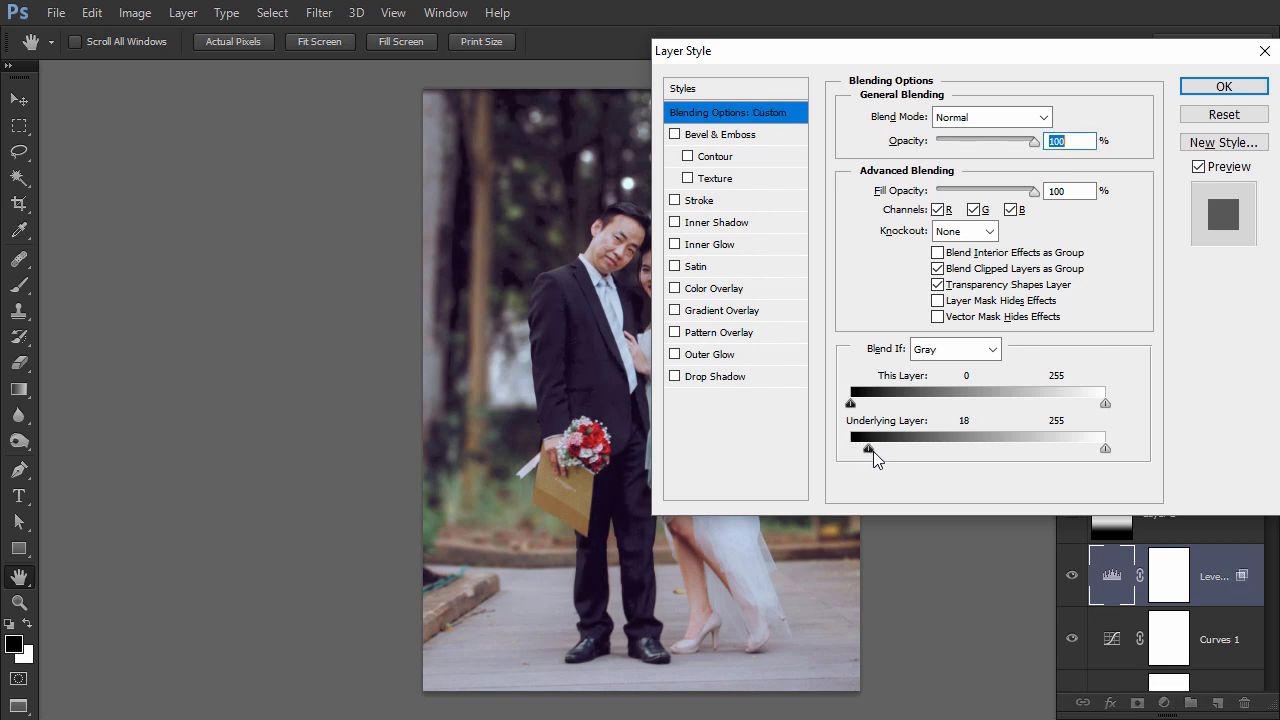
left_click_drag(873, 451, 895, 461)
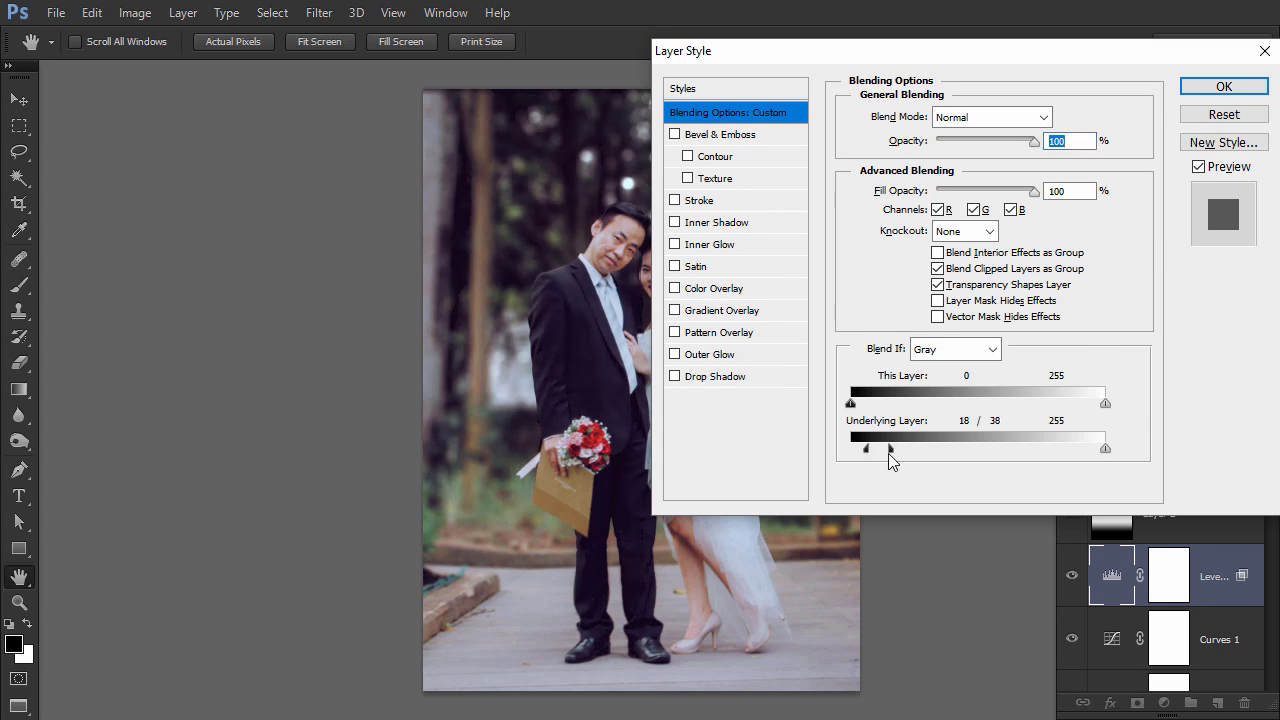
left_click(1210, 88)
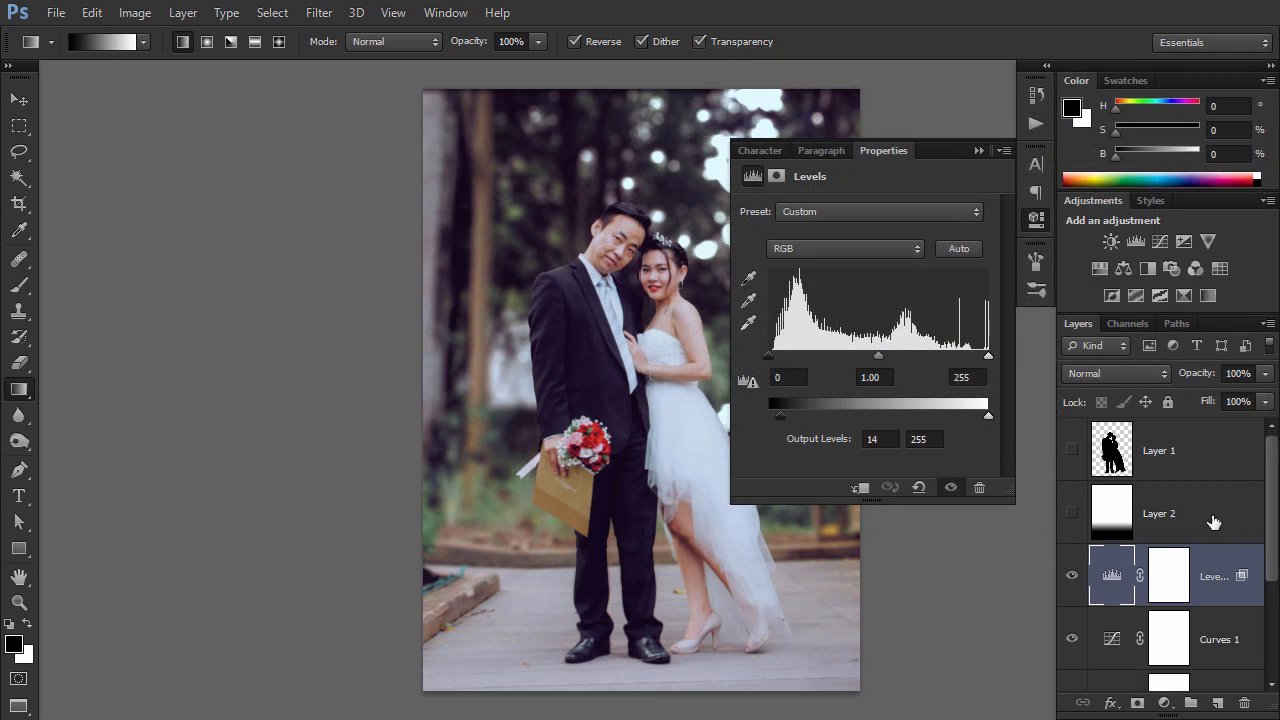
left_click(978, 150)
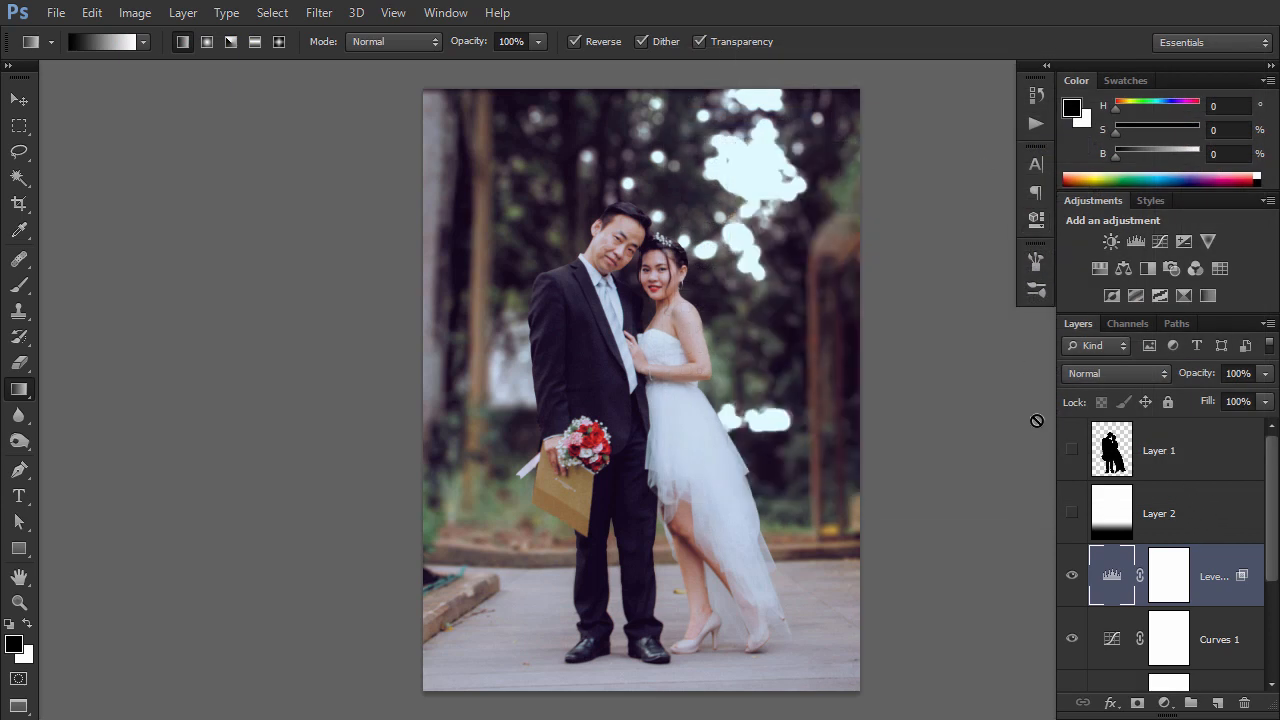
Load the mask channel as a selection of the background and return to the layers
left_click(1130, 323)
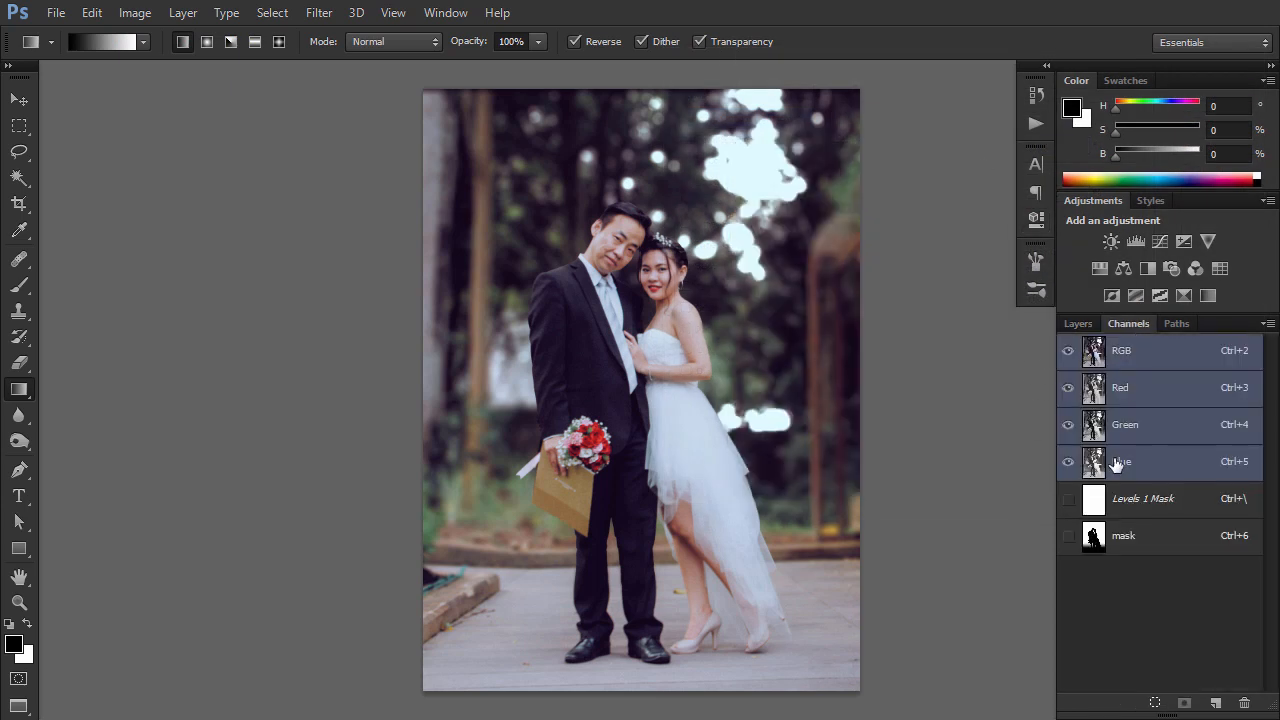
left_click(1094, 537, "ctrl")
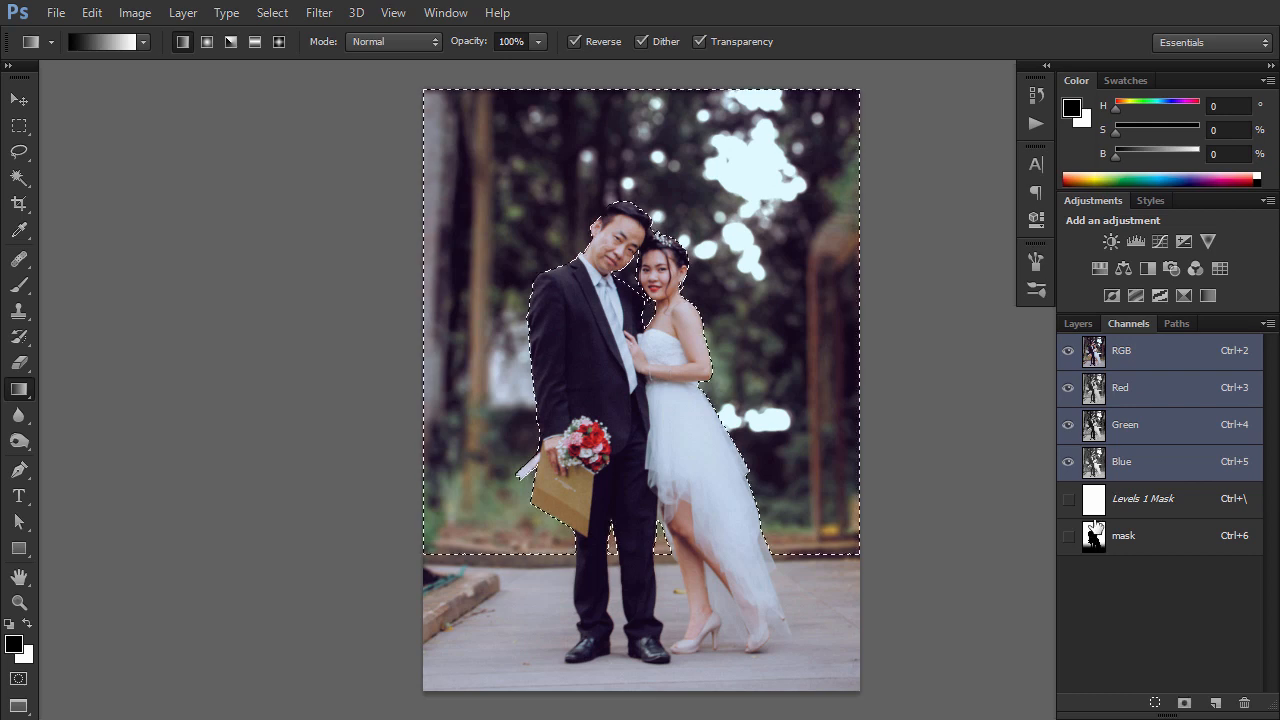
left_click(1087, 326)
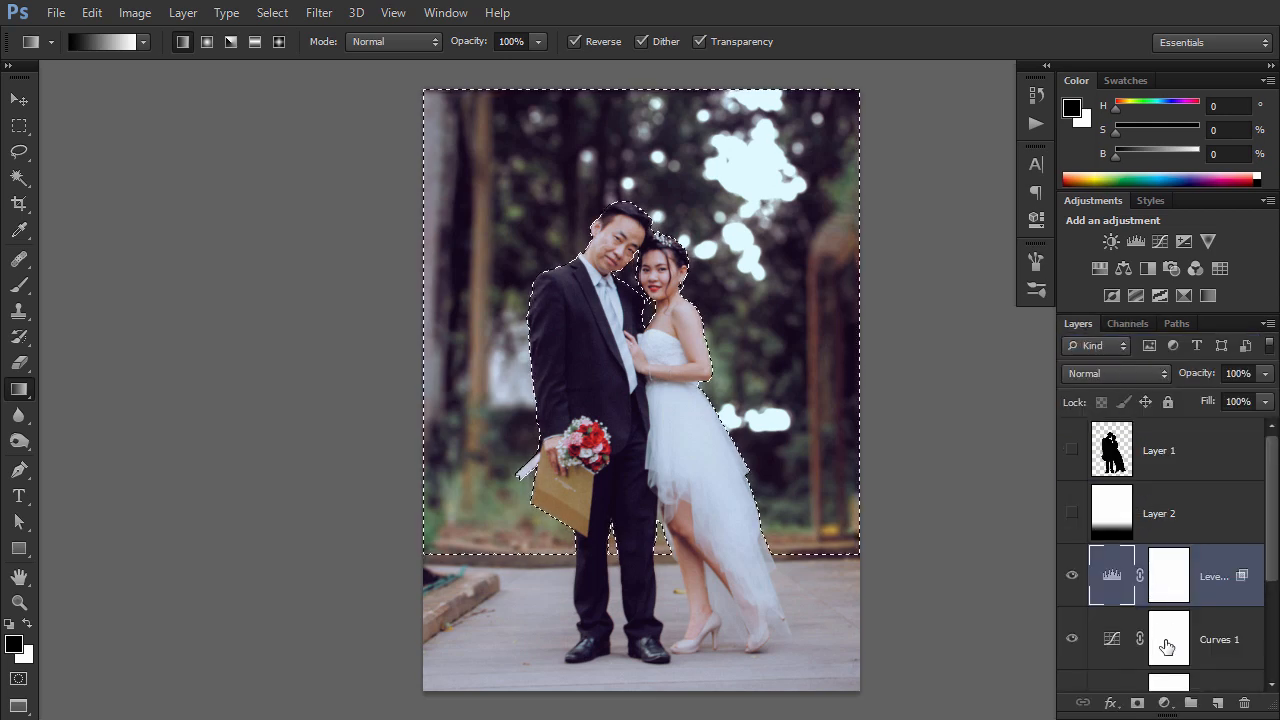
Add a Solid Color fill layer over the selected background in a medium blue with hue 213
left_click(1164, 703)
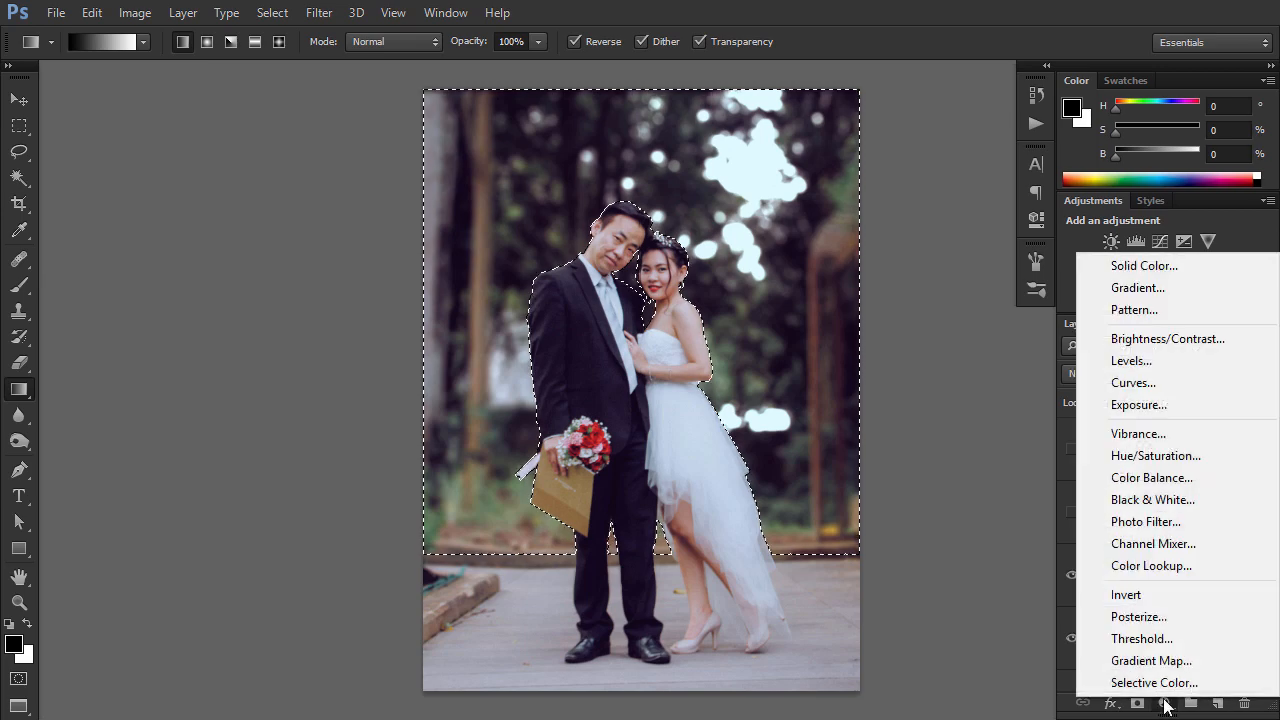
left_click(1160, 262)
left_click_drag(1062, 240, 1075, 206)
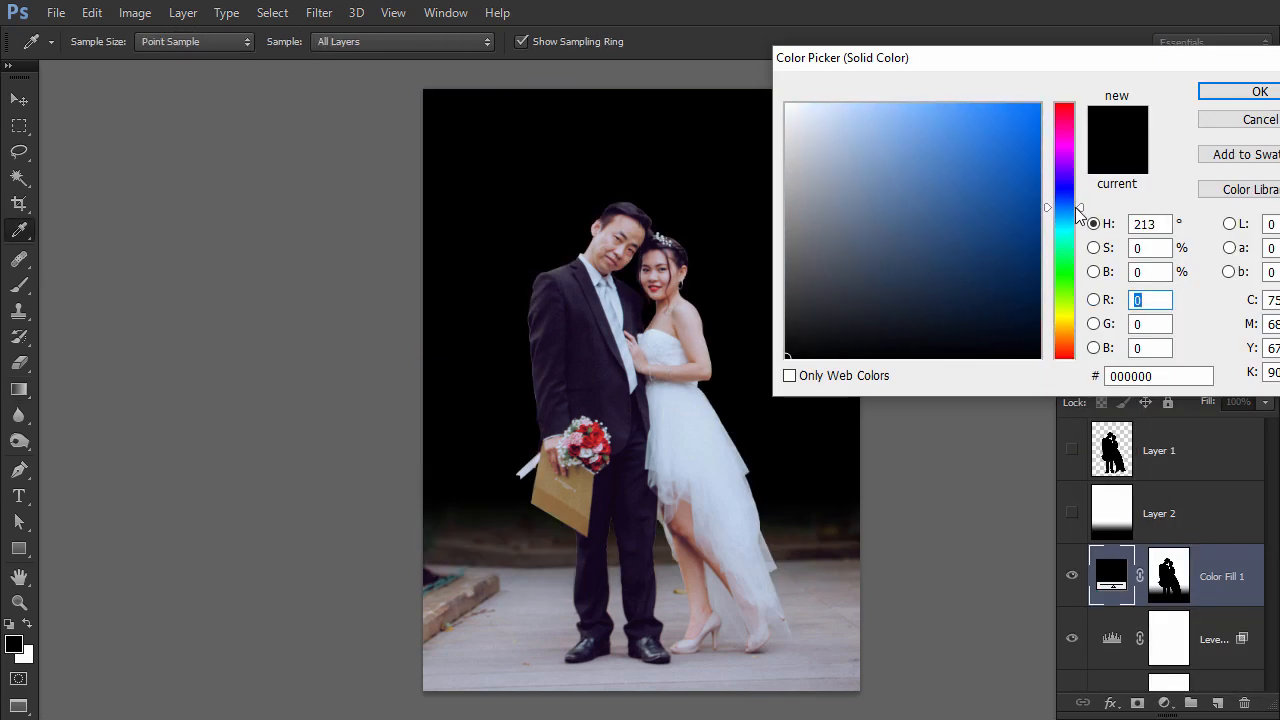
left_click(983, 211)
mouse_move(983, 211)
left_mouse_down()
mouse_move(938, 222)
mouse_move(944, 131)
left_mouse_up()
left_click(1210, 93)
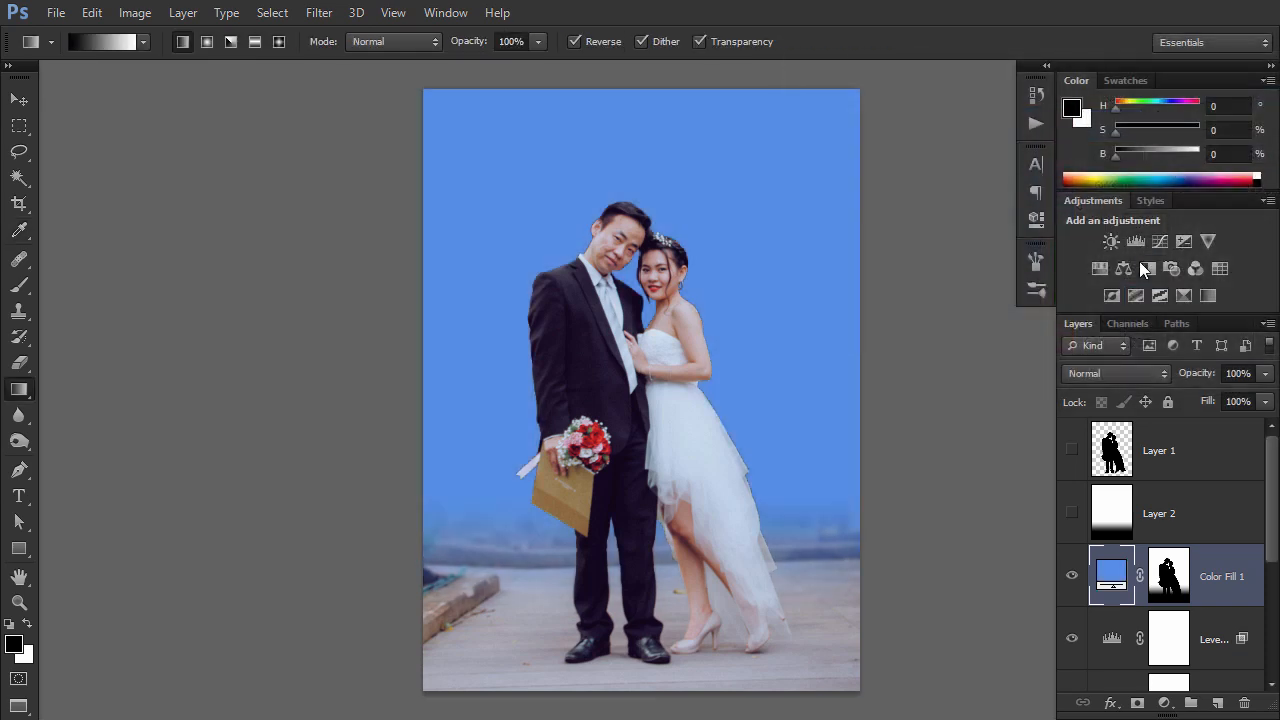
Set the blue fill layer to Divide blending at 41% opacity
left_click(1119, 373)
left_click(1079, 425)
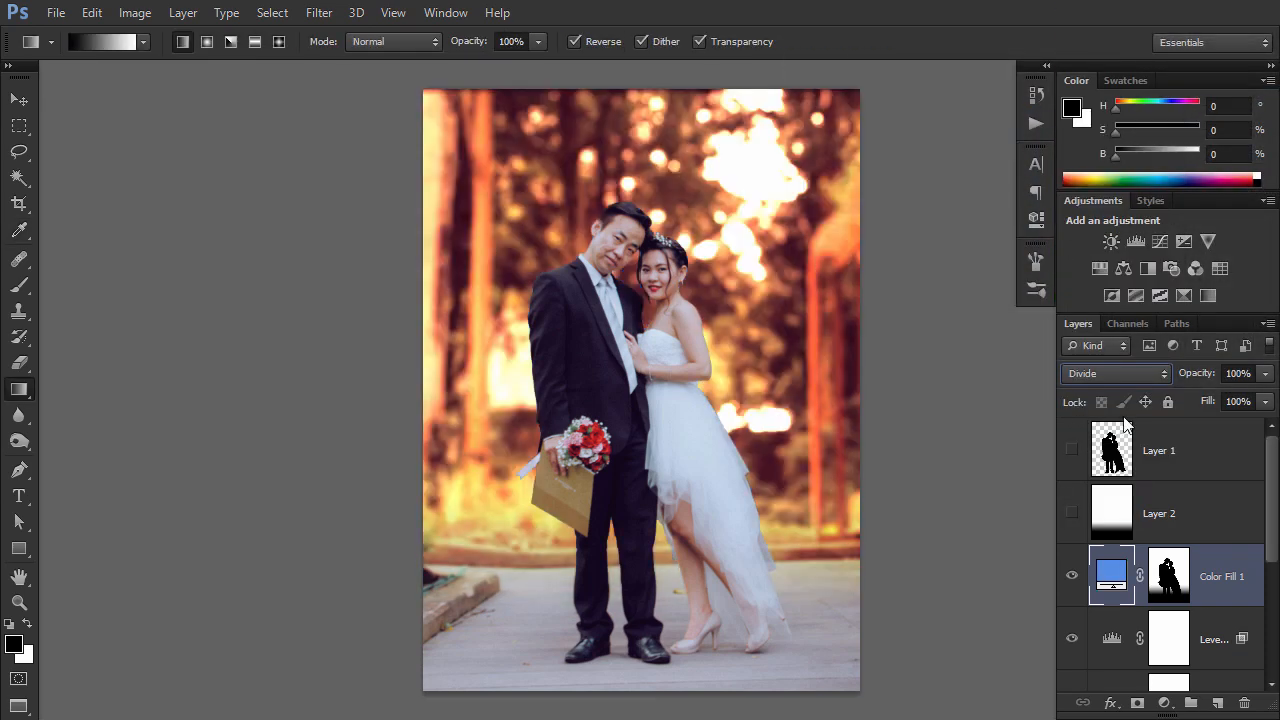
left_click(1265, 373)
left_click_drag(1265, 396, 1198, 400)
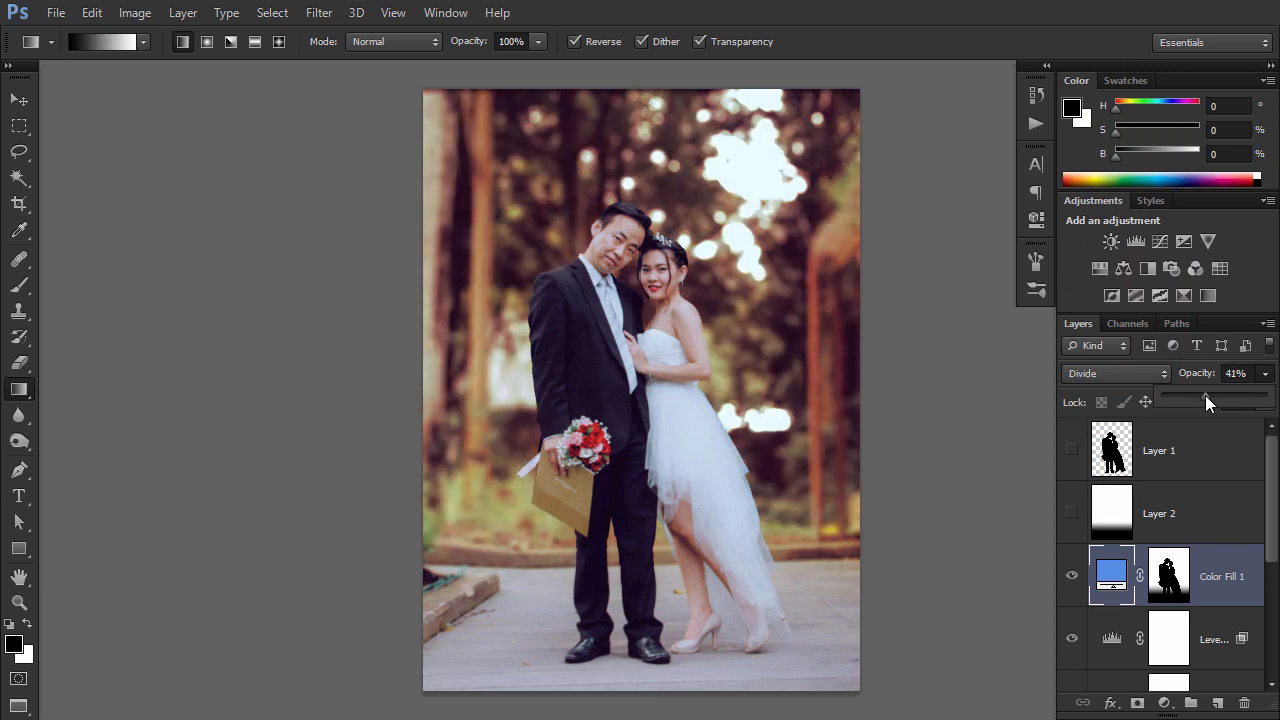
Add a Brightness/Contrast adjustment above the blue fill and raise its brightness
left_click(1165, 703)
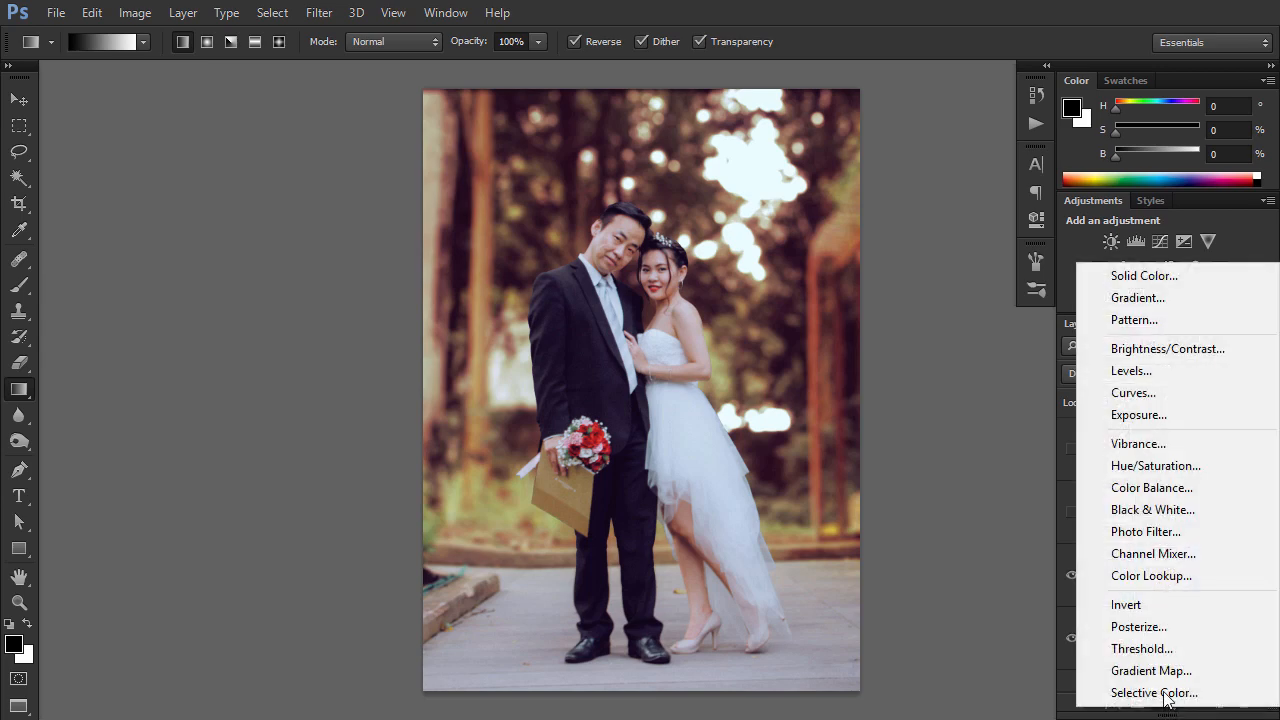
left_click(1177, 349)
left_click_drag(865, 260, 922, 262)
left_click(1036, 218)
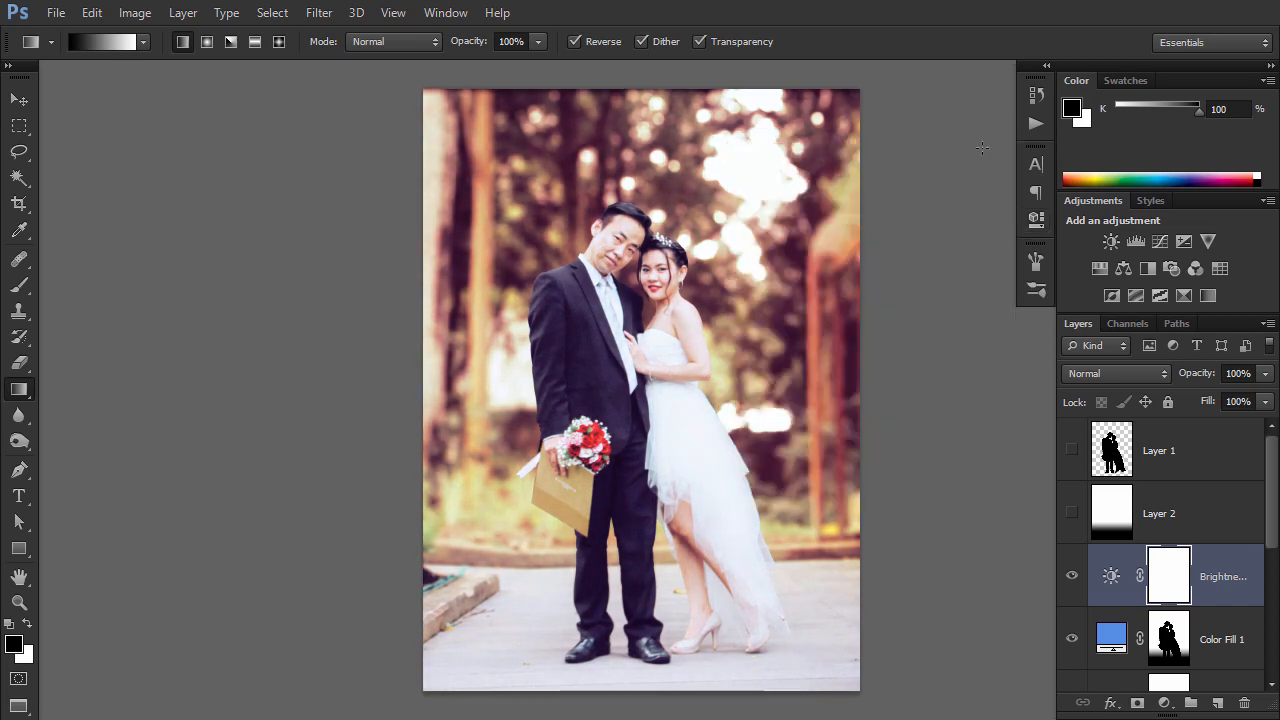
Split the Brightness/Contrast layer's underlying Blend If black point to 58 / 188 and lower the layer's opacity to 73%
double_click(1141, 578)
left_click_drag(851, 449, 1038, 455)
left_click_drag(911, 449, 908, 450)
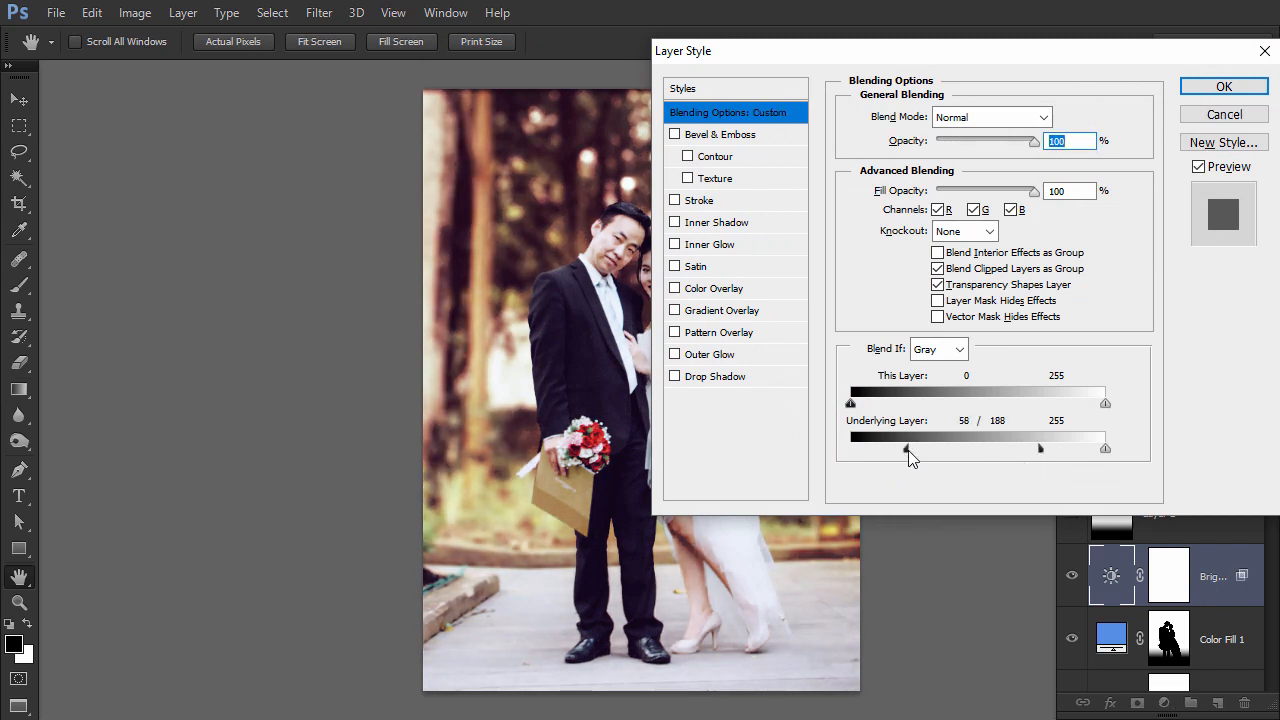
left_click(1224, 87)
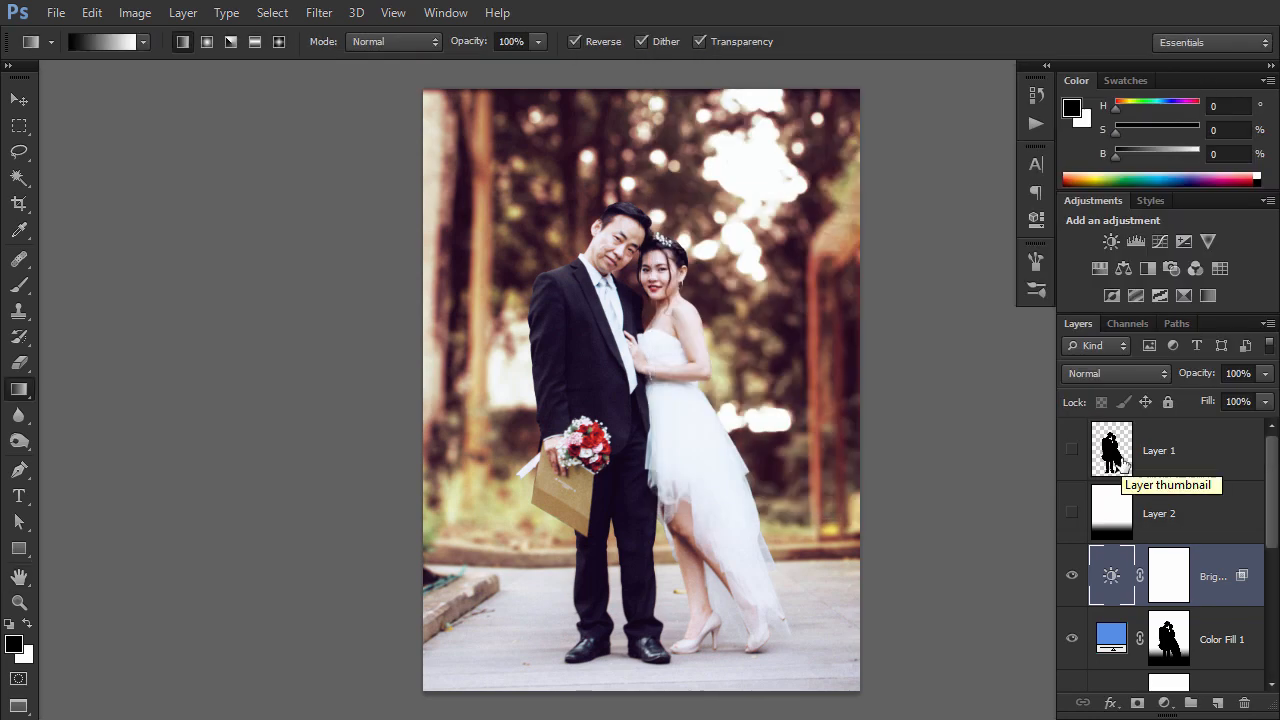
left_click(1265, 373)
left_click_drag(1265, 400, 1239, 402)
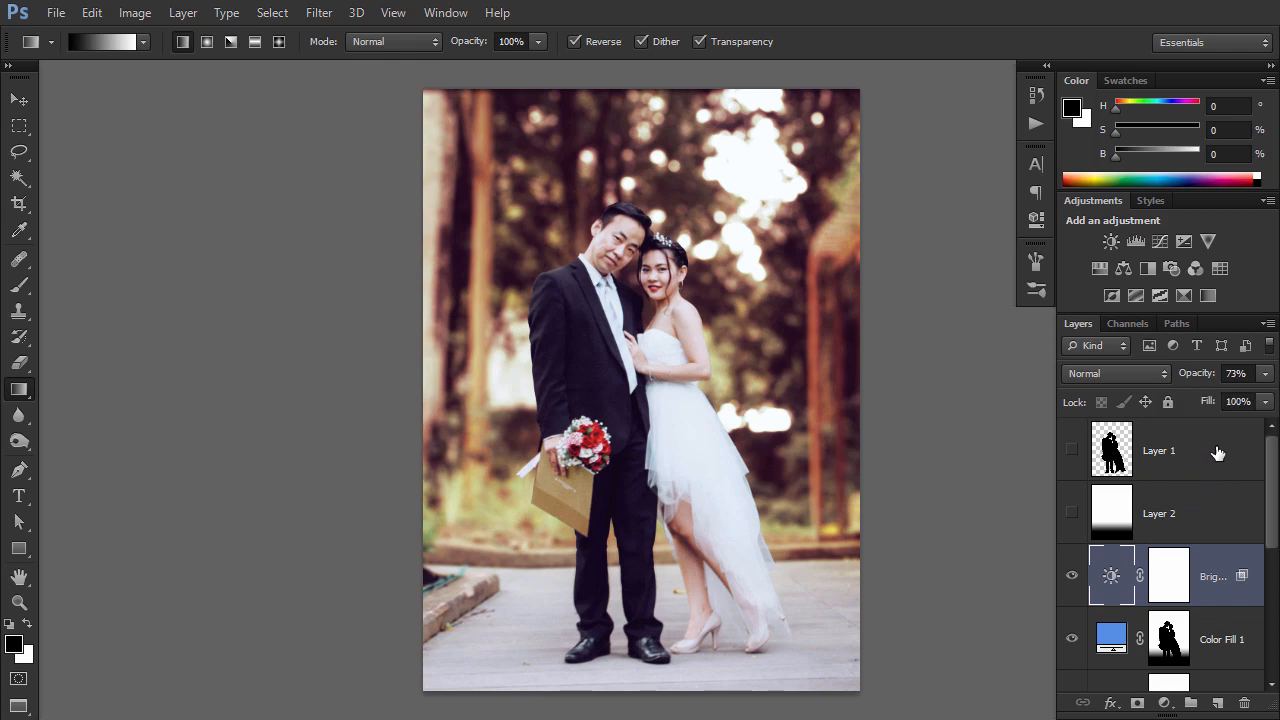
Copy the couple from the Background to a new layer using Layer 1's outline, and place it above the Brightness/Contrast layer
left_click(1214, 449)
left_click(1113, 463, "ctrl")
scroll(1190, 495, "down", 5)
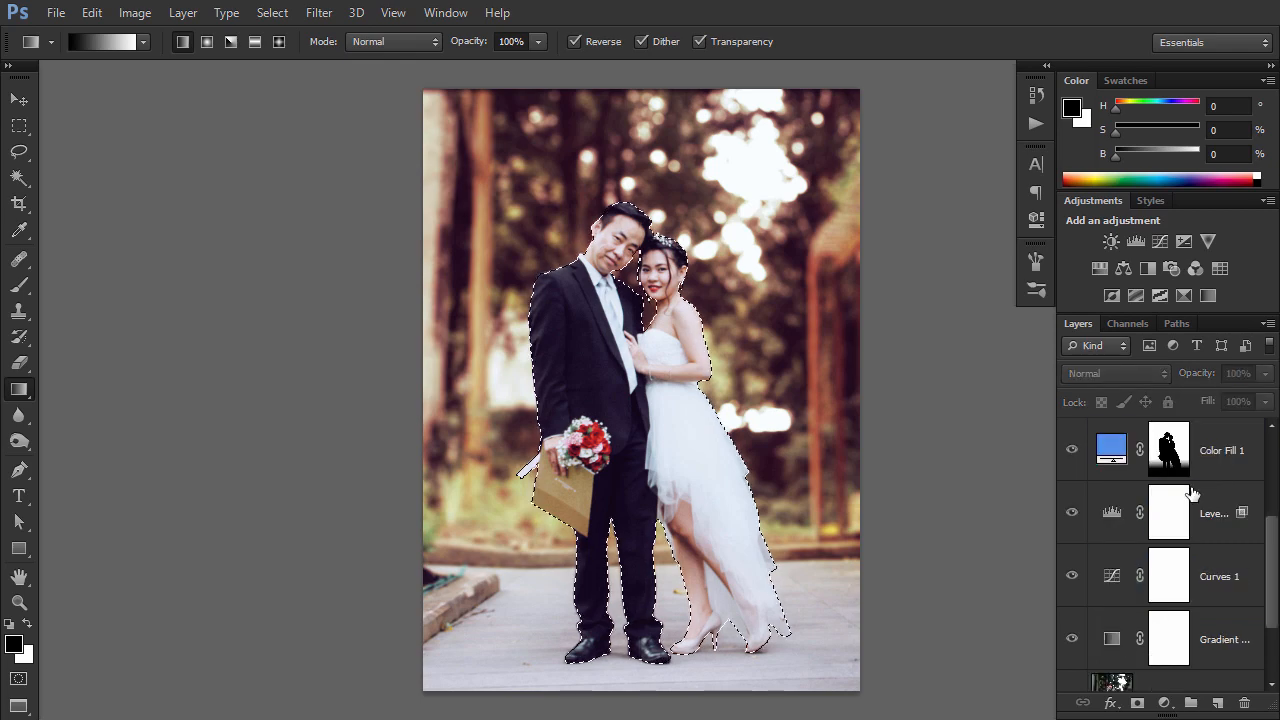
left_click(1174, 600)
left_click(1171, 657)
key("ctrl+j")
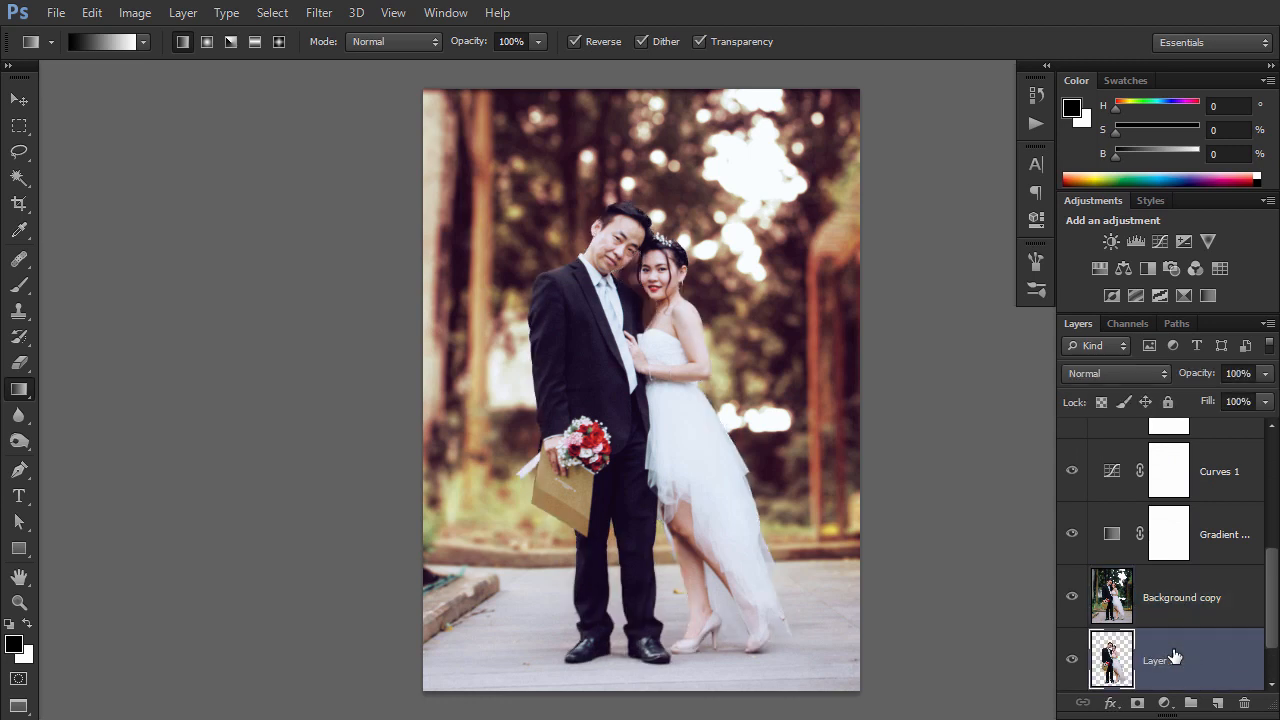
left_click_drag(1171, 657, 1179, 540)
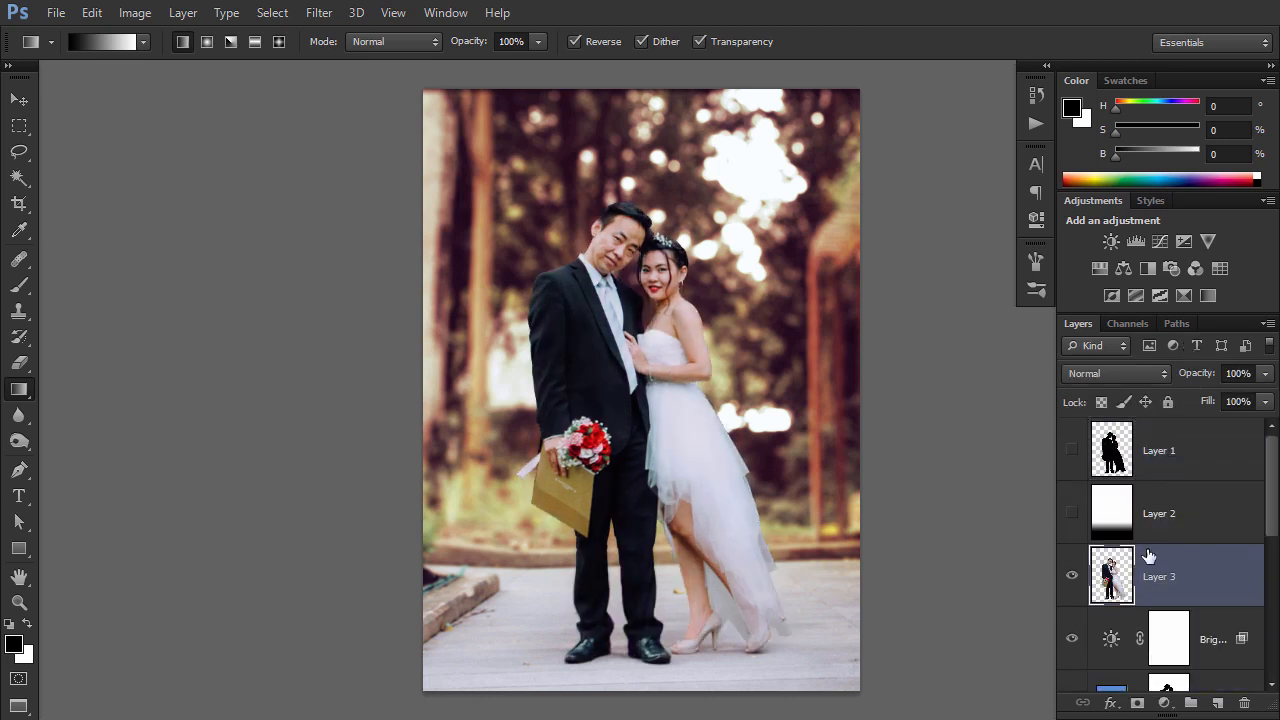
Apply a High Pass filter with a 1.7 pixel radius to the couple layer
left_click(319, 12)
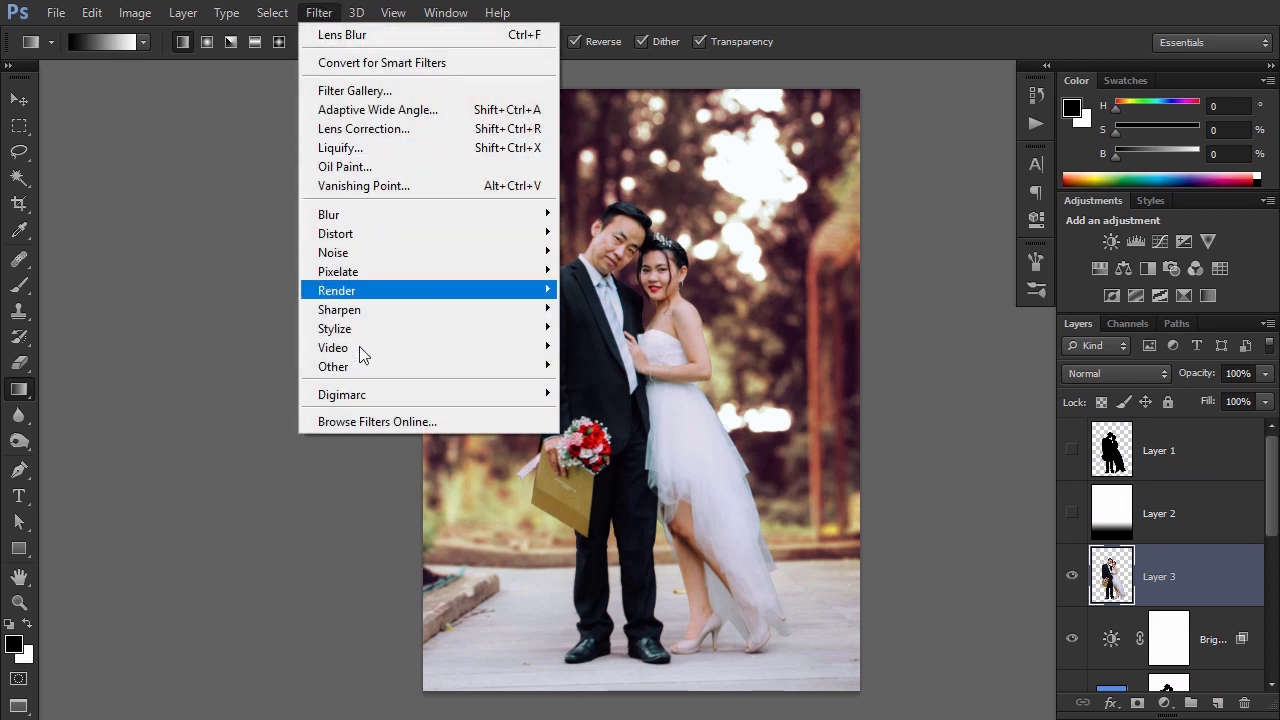
mouse_move(369, 368)
left_click(583, 386)
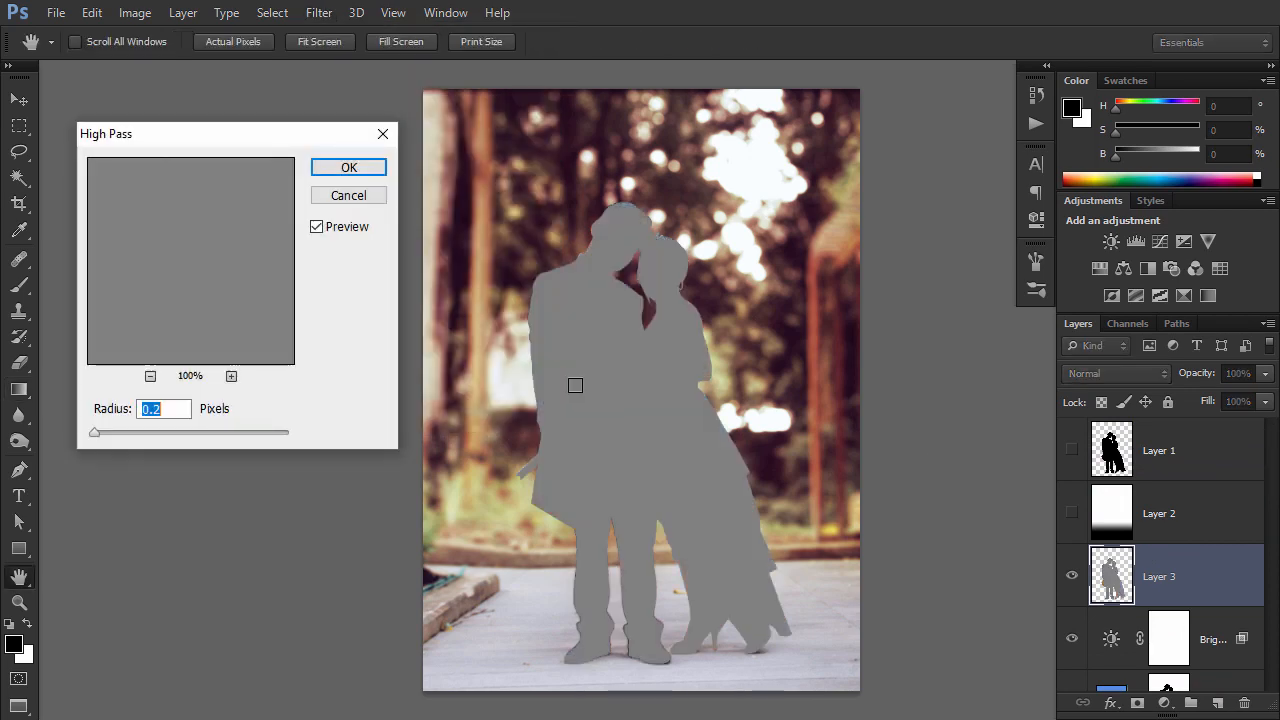
left_click_drag(165, 355, 112, 443)
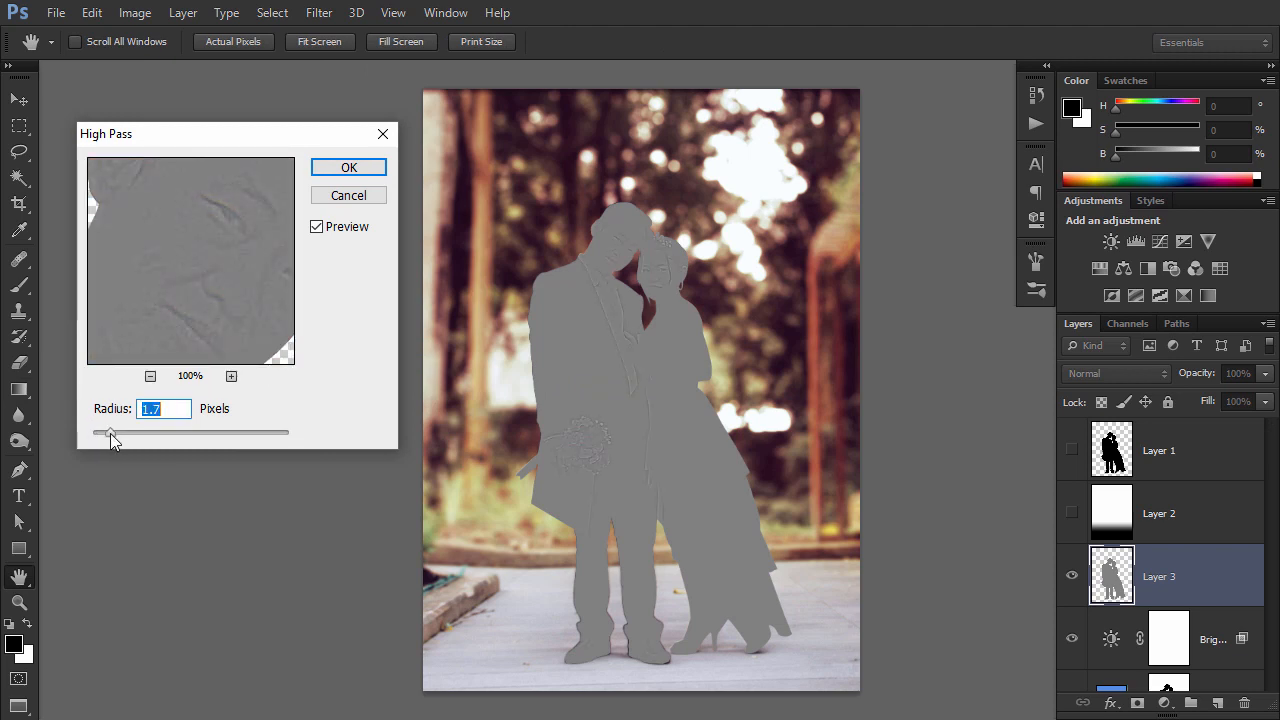
left_click(347, 169)
key("g")
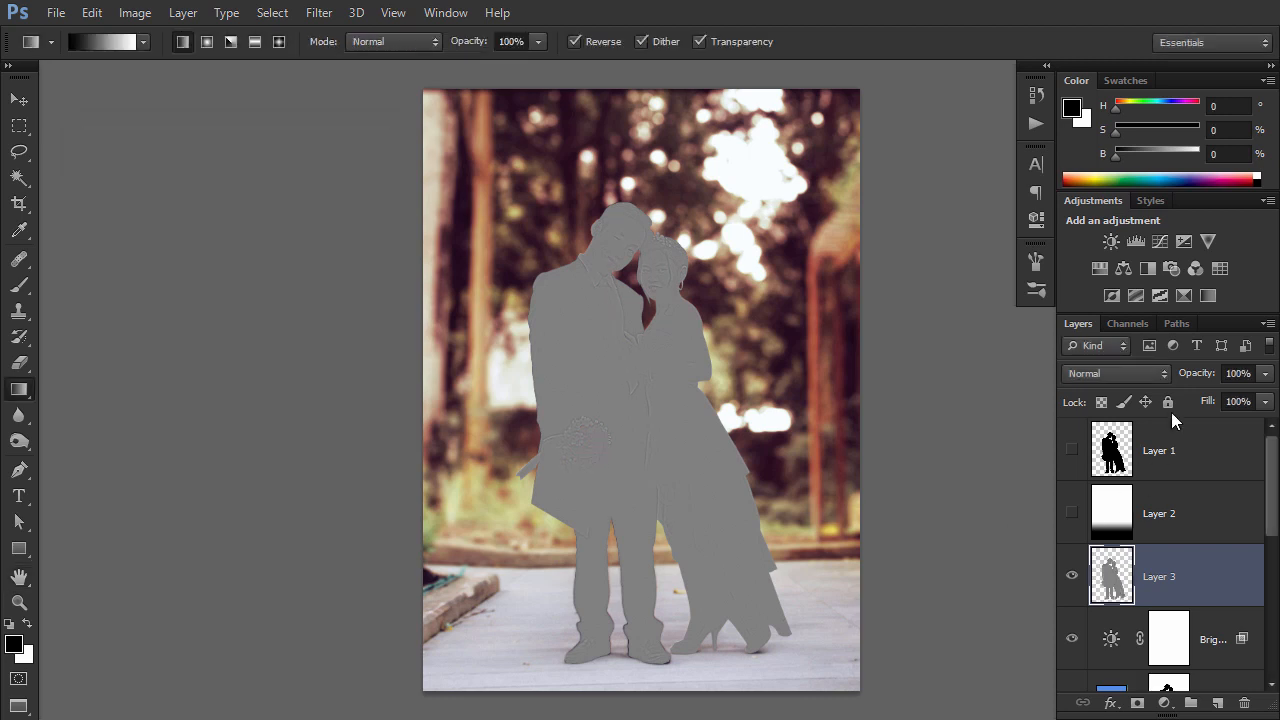
Set the high-pass couple layer's blend mode to Linear Light and bring up the recorded actions
left_click(1126, 370)
left_click(1118, 315)
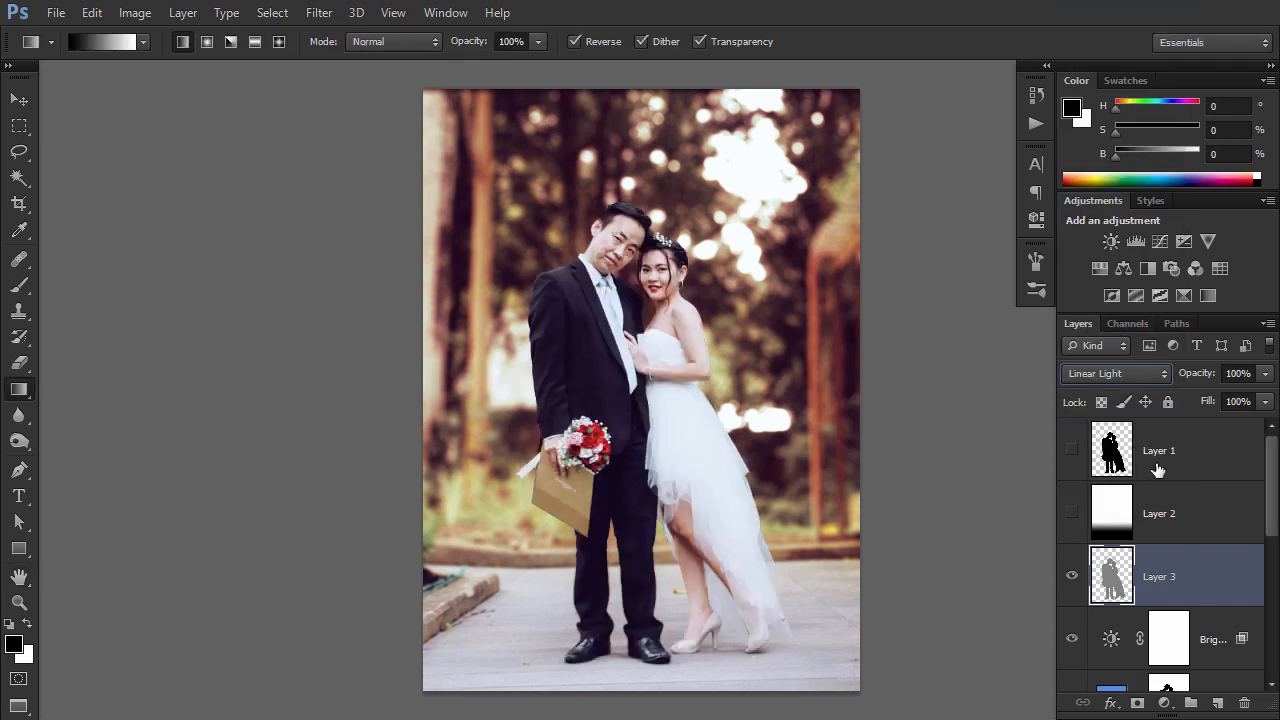
left_click(1040, 124)
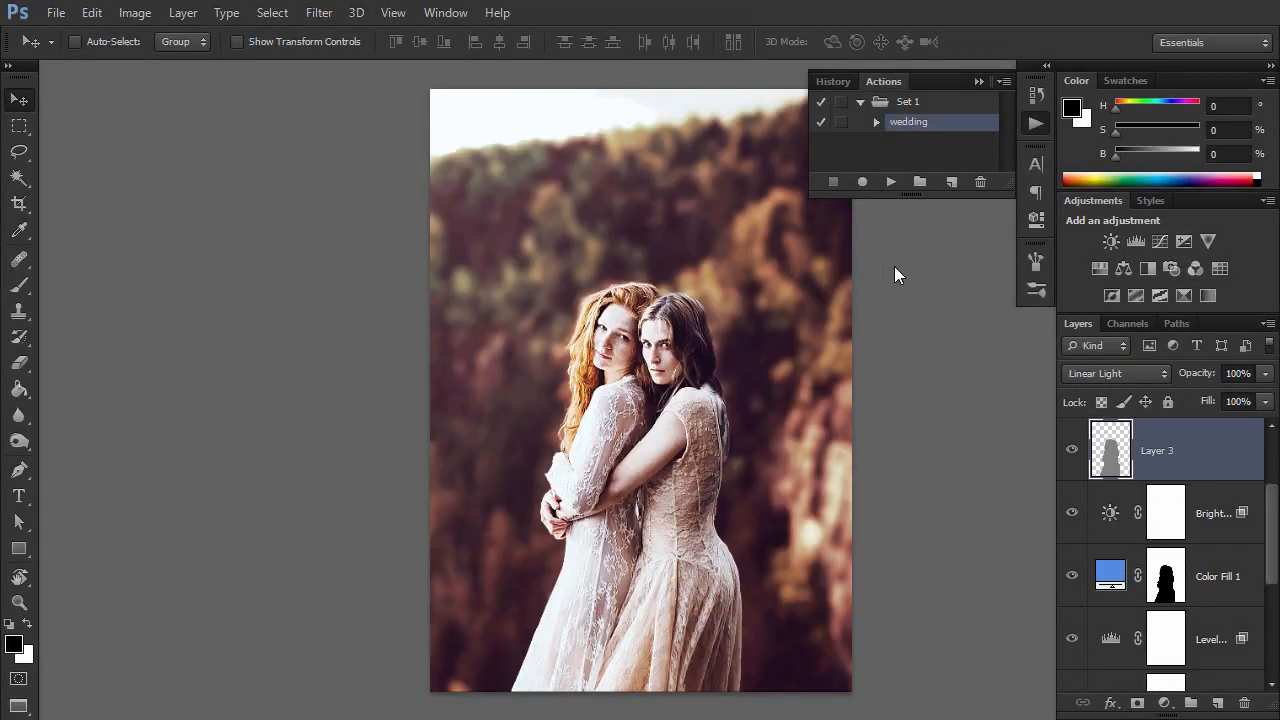
double_click(1110, 575)
left_click_drag(1064, 202, 1066, 352)
left_click(1240, 119)
Hide and reshow the Gradient Map layer to compare its effect on the new photo
scroll(1170, 540, "down", 2)
left_click(1073, 640)
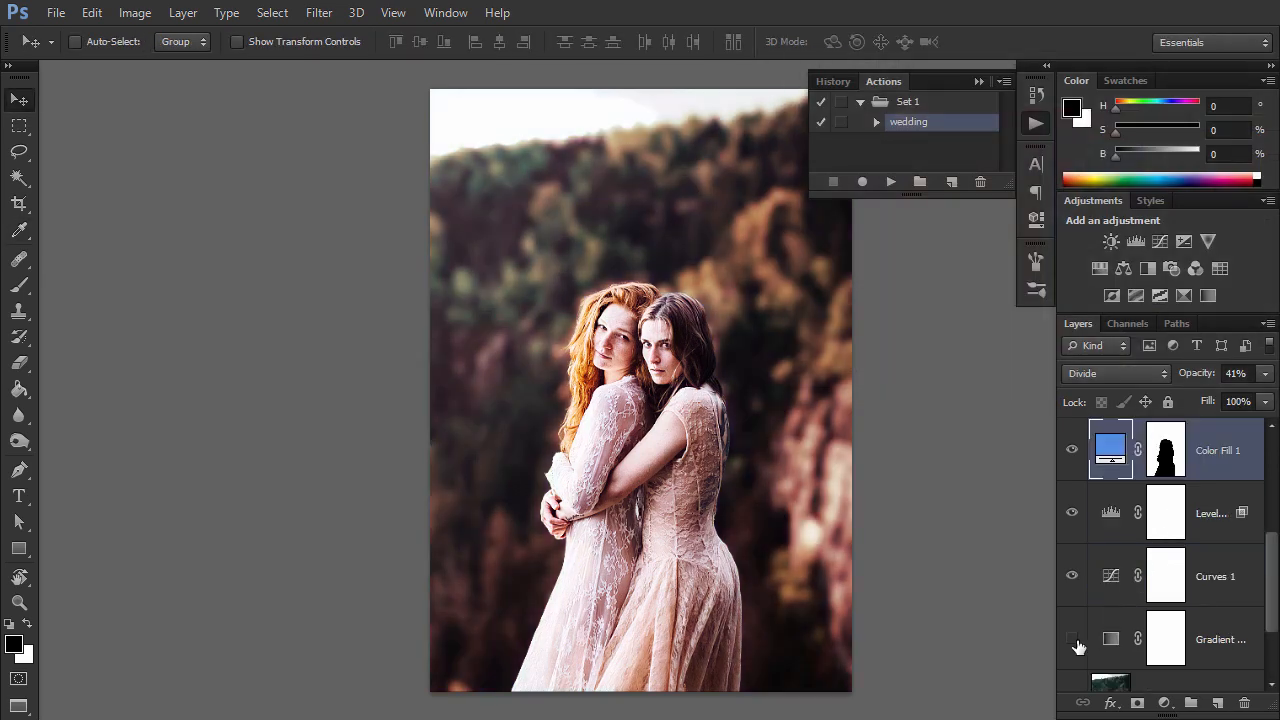
left_click(1072, 640)
Change the Gradient Map's dark color stop to a medium blue with hue 215
double_click(1110, 639)
left_click(860, 214)
double_click(846, 499)
left_click(1068, 207)
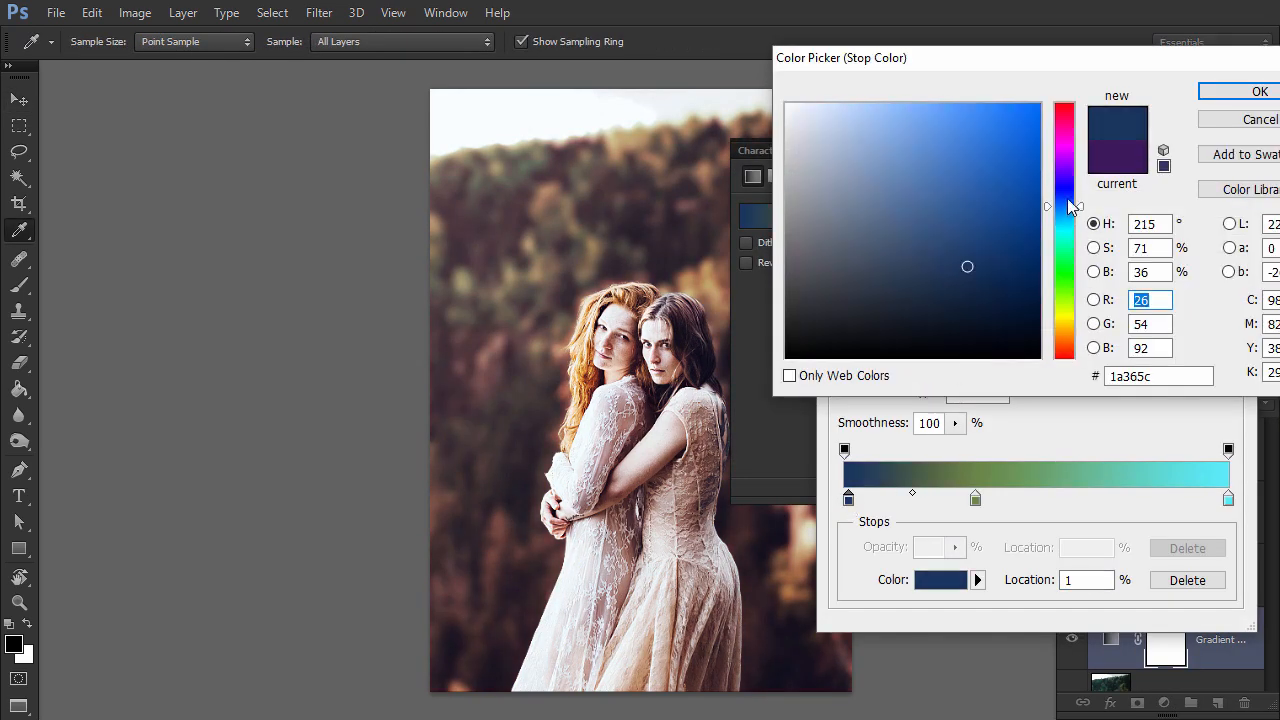
left_click(964, 110)
left_click(887, 197)
left_click(1252, 91)
Change the gradient's bright end stop to a yellow with hue 48 and accept the gradient
double_click(1228, 499)
left_click(1064, 324)
left_click(949, 109)
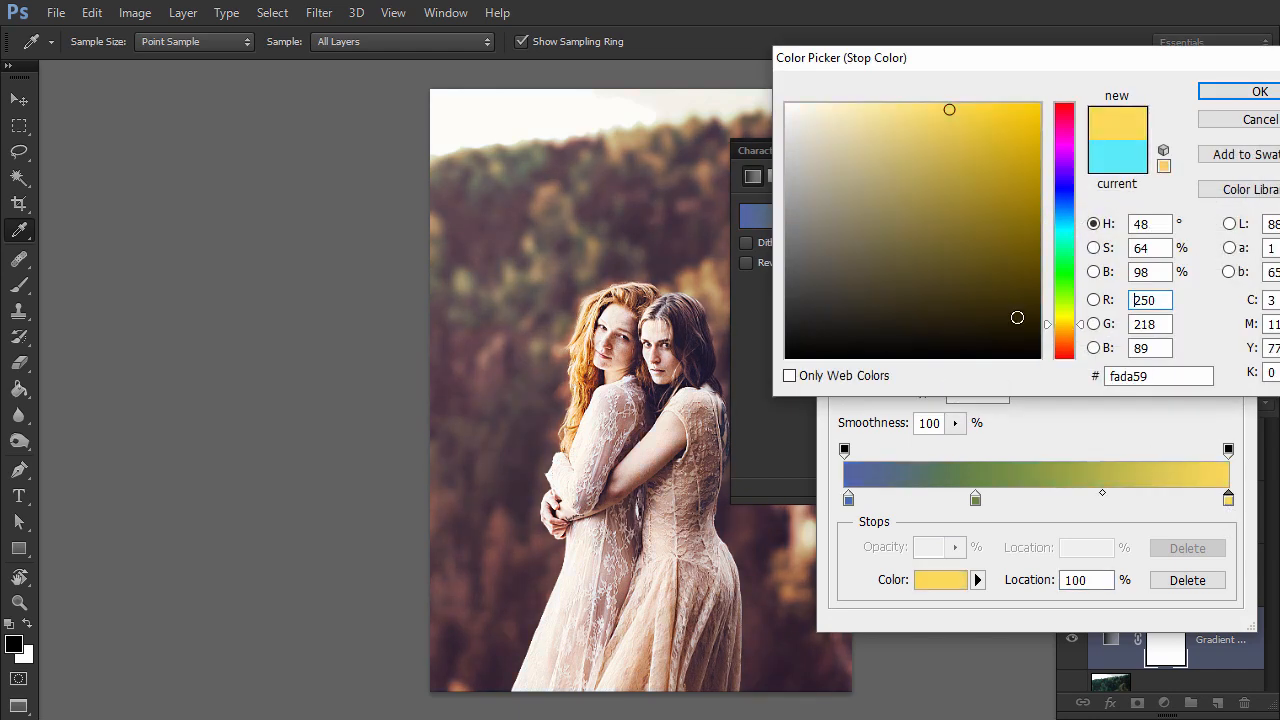
left_click(992, 276)
left_click(1252, 91)
left_click(1206, 194)
left_click(986, 151)
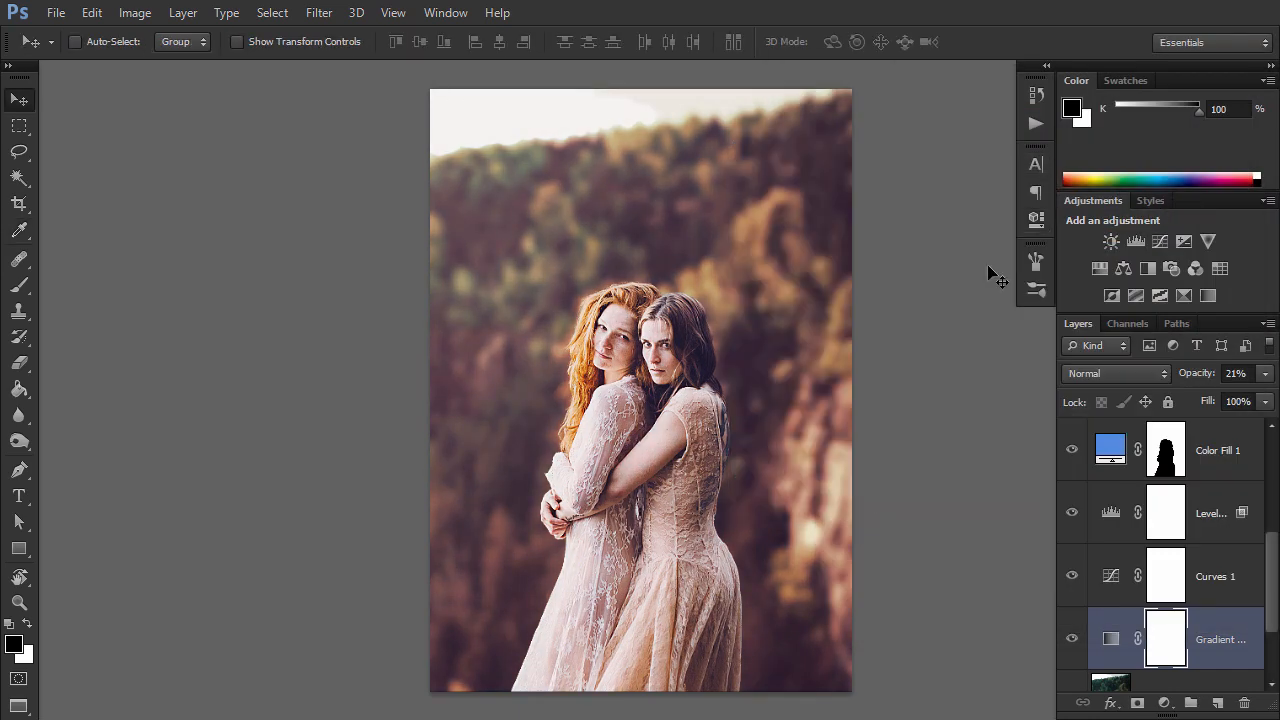